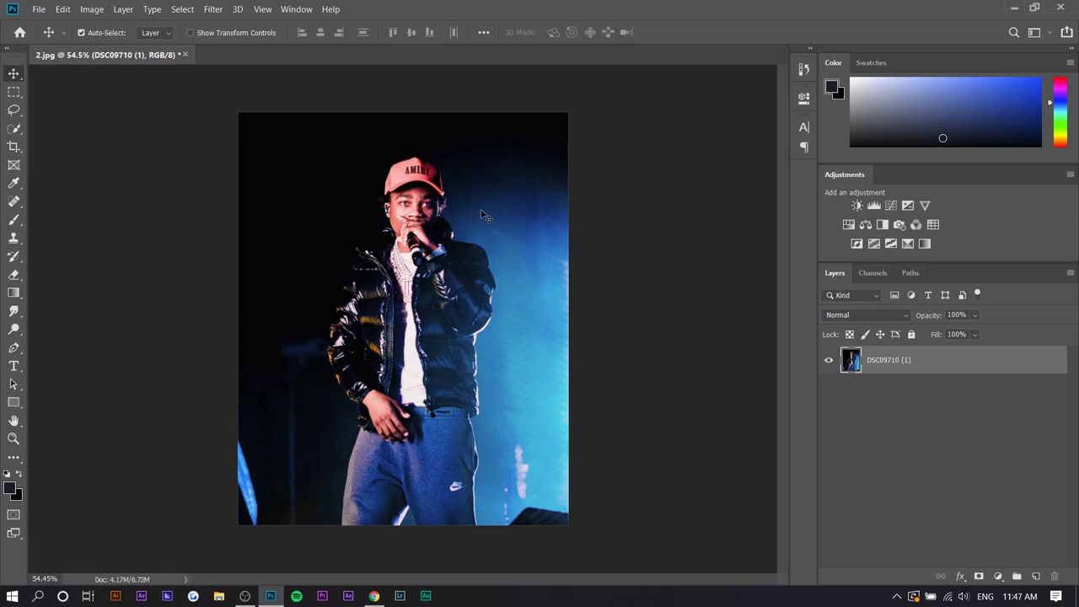
Step: Start a Pen tool path at the upper-left edge of the man's cap and trace it to the crown's peak
click(13, 348)
click(13, 128)
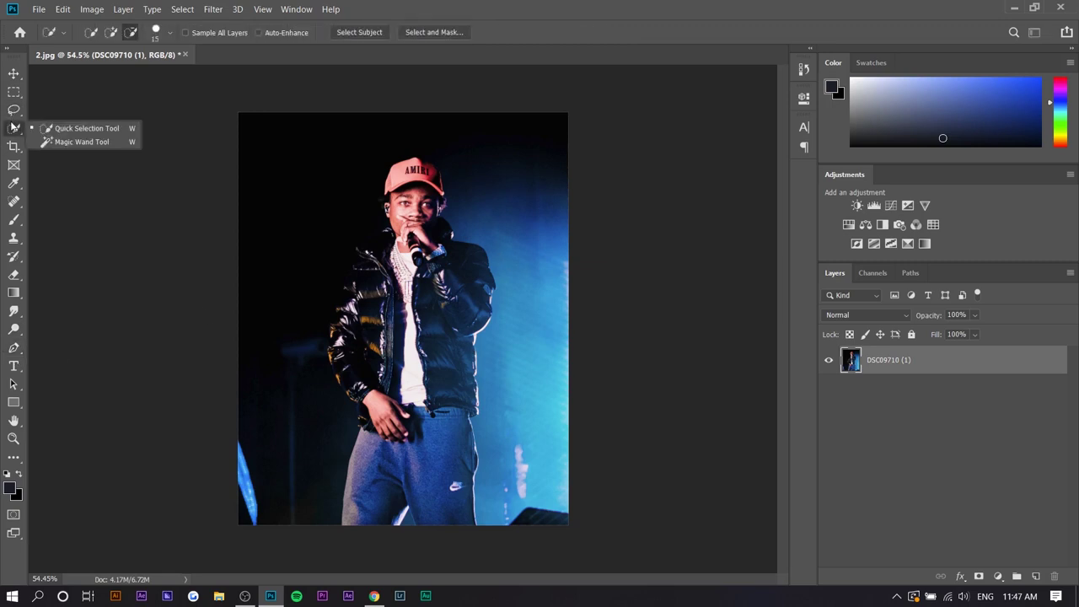
click(14, 348)
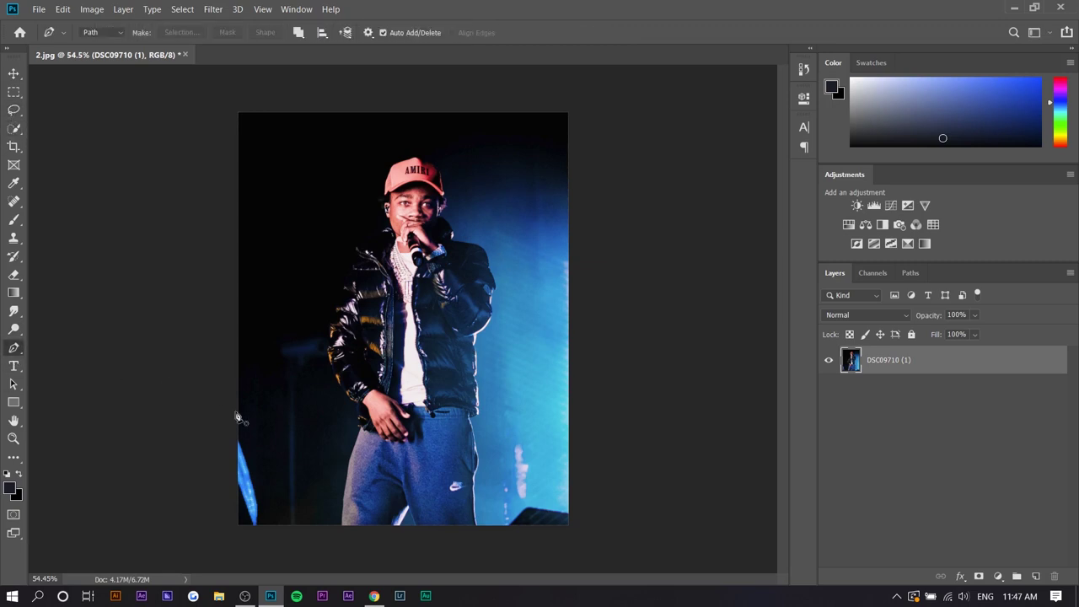
scroll(332, 550, up, 2)
scroll(690, 356, down, 1)
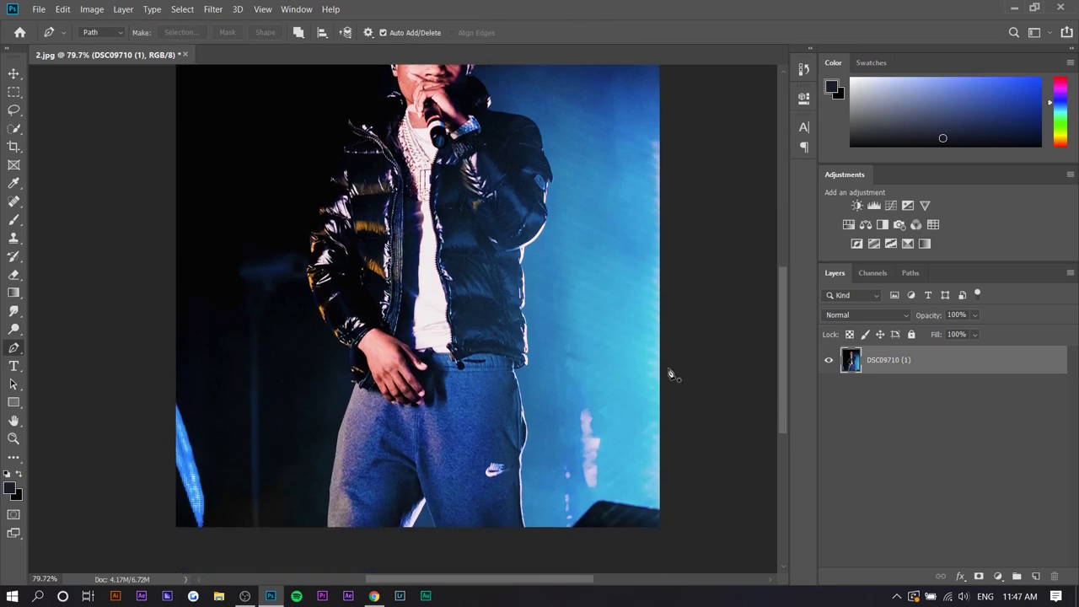
scroll(544, 379, down, 2)
scroll(541, 434, up, 1)
scroll(498, 462, down, 1)
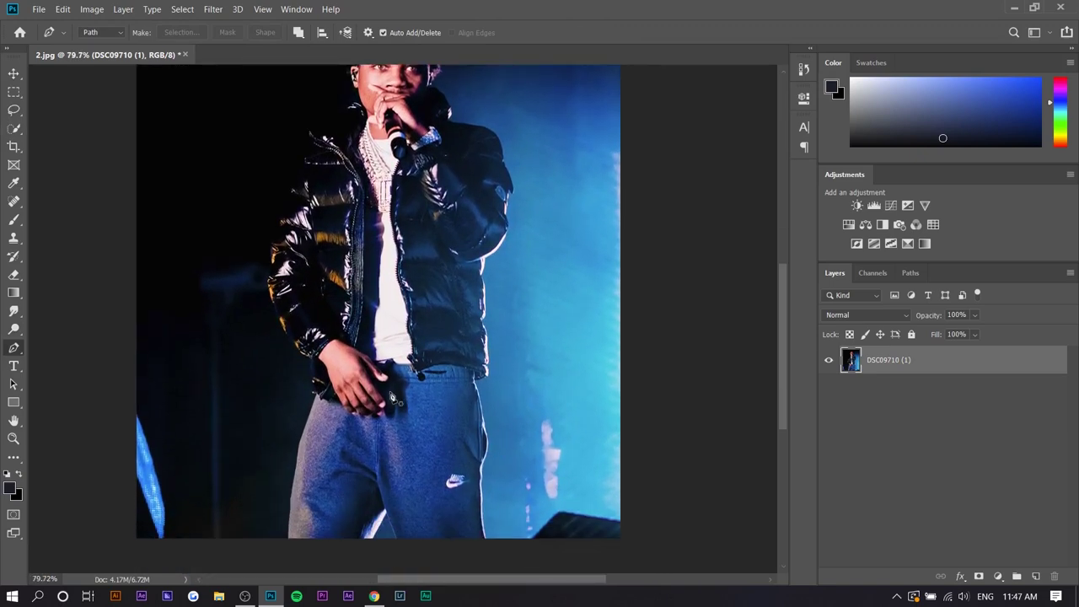
scroll(506, 346, down, 1)
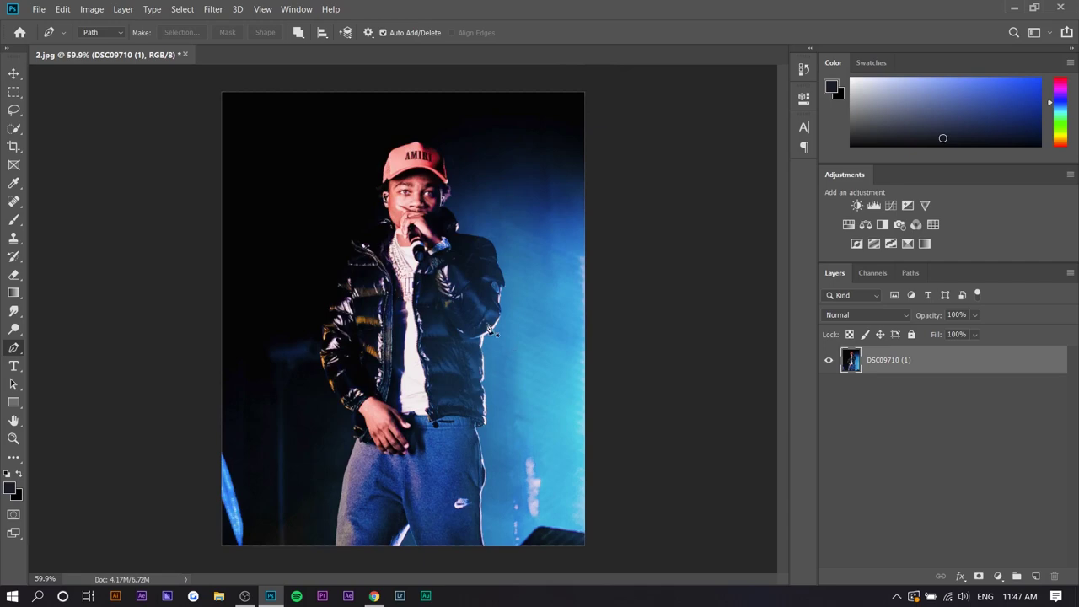
scroll(407, 193, up, 1)
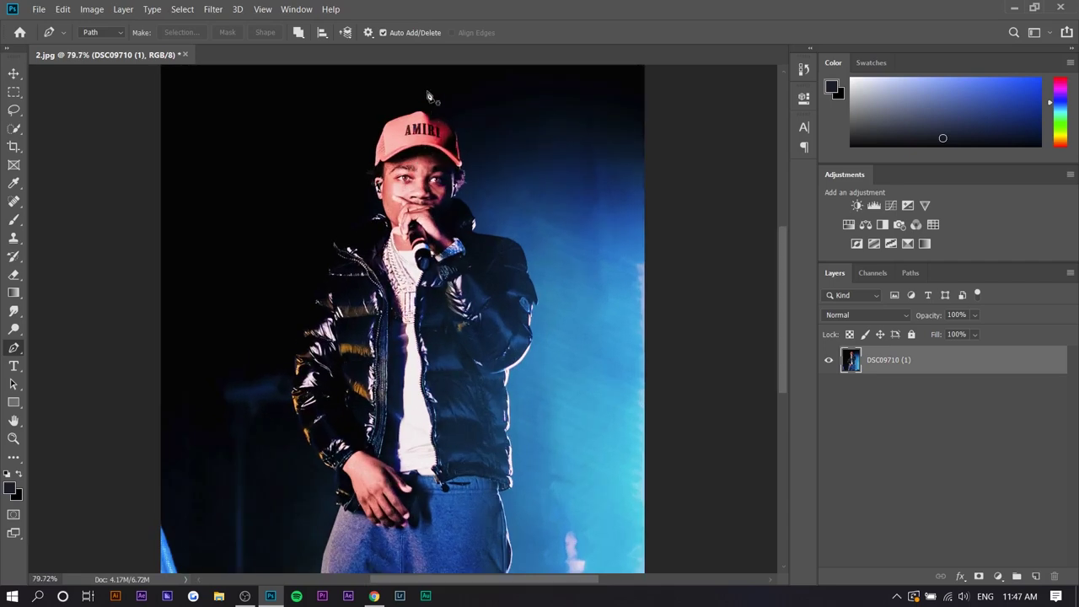
scroll(332, 207, up, 3)
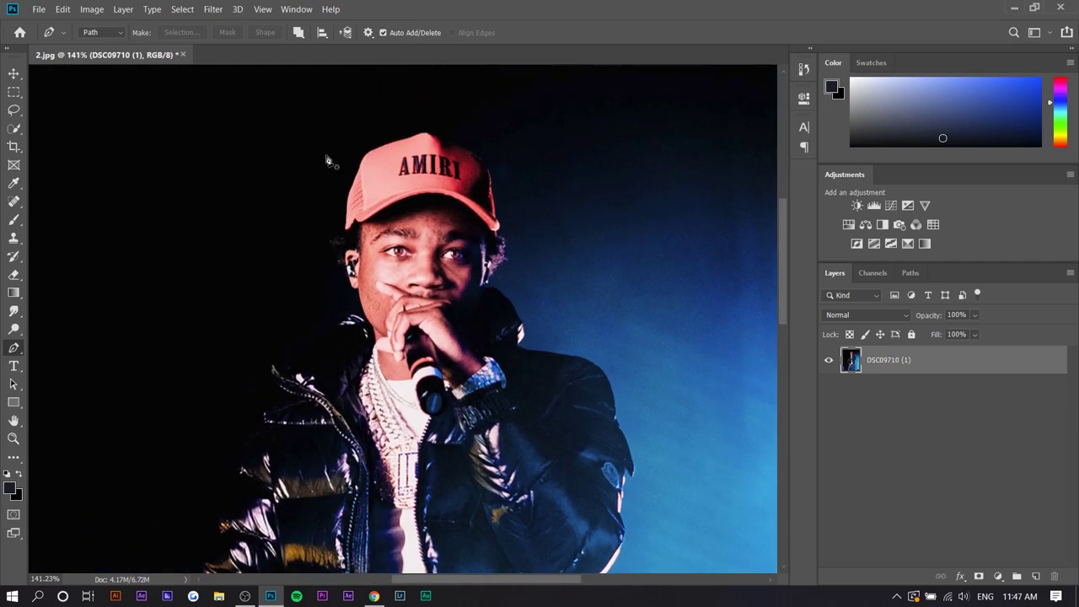
scroll(373, 193, up, 3)
click(305, 205)
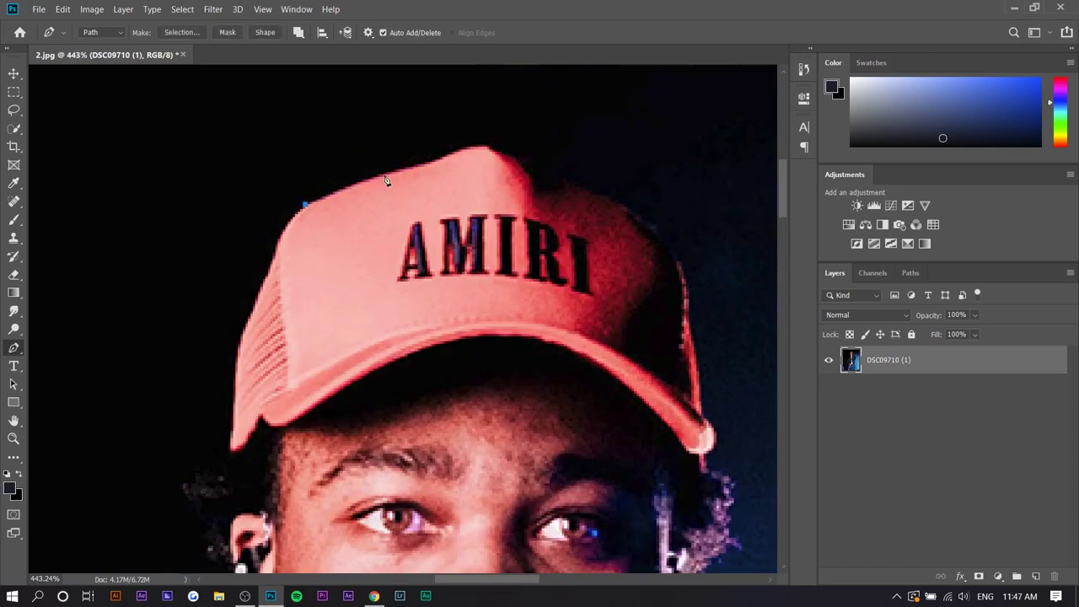
drag(462, 151, 477, 143)
scroll(494, 173, down, 2)
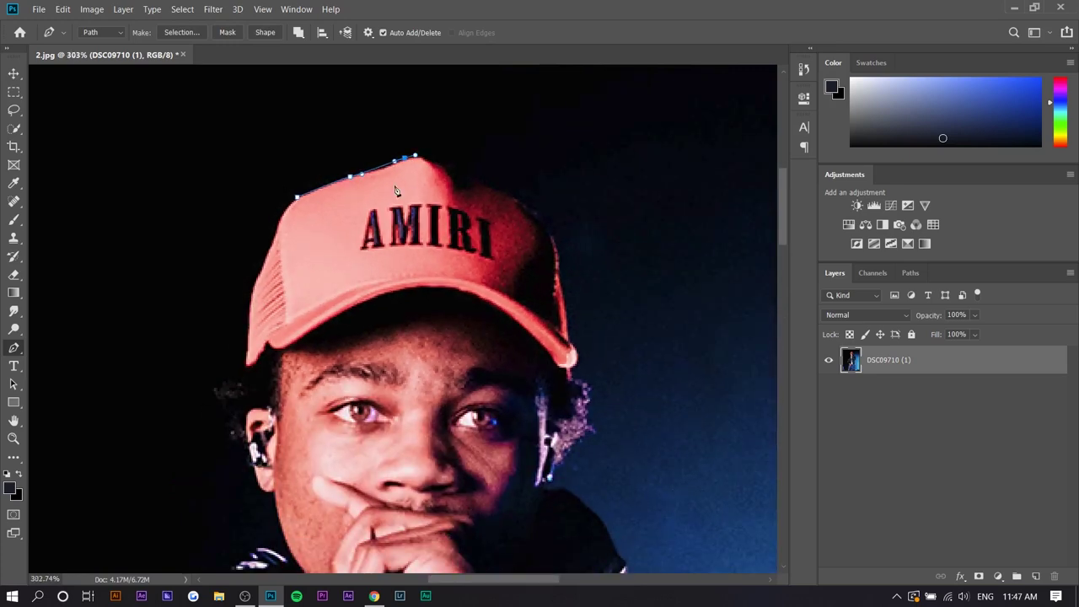
Step: Continue the path down the right side of the cap and around the hair beside the ear
scroll(497, 179, up, 2)
click(427, 159)
scroll(548, 252, down, 2)
click(584, 389)
scroll(585, 389, down, 2)
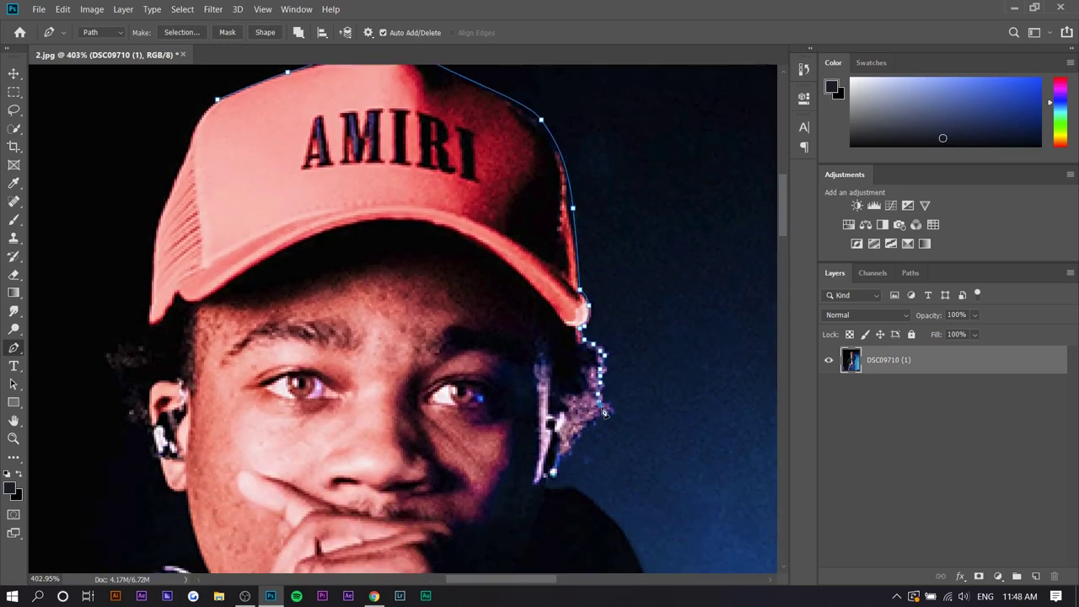
click(595, 418)
Step: Trace the path around the jacket collar, over the right-hand shoulder and down the upper sleeve
scroll(590, 422, down, 5)
click(632, 365)
click(621, 448)
scroll(742, 463, down, 3)
click(443, 329)
scroll(530, 442, down, 2)
click(568, 453)
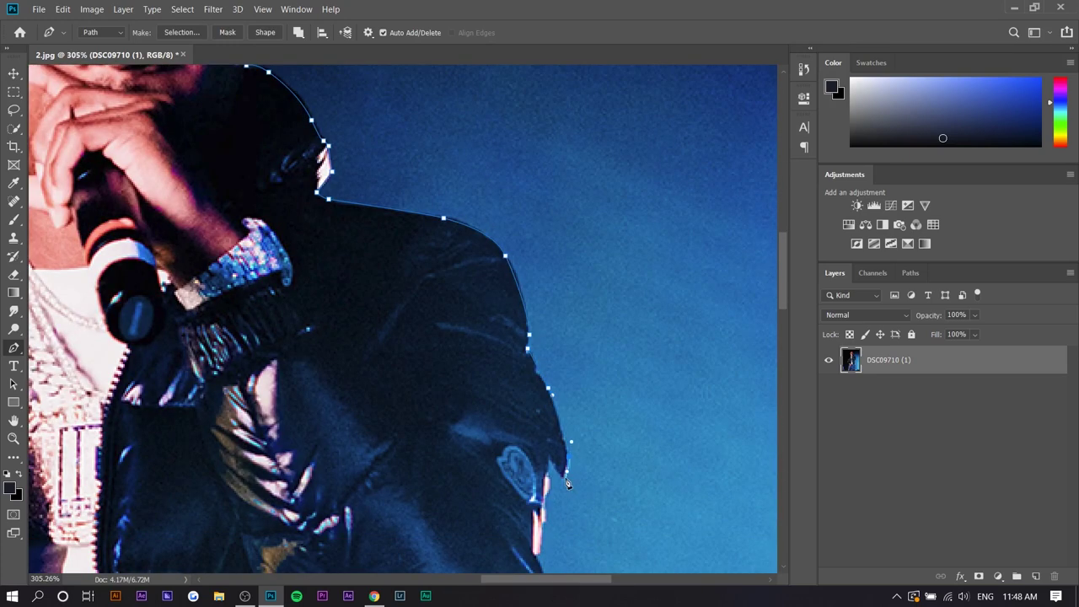
Step: Continue the path around the bent elbow and down the right edge of the jacket to the trousers
scroll(563, 476, down, 3)
click(548, 456)
scroll(540, 513, down, 3)
click(455, 490)
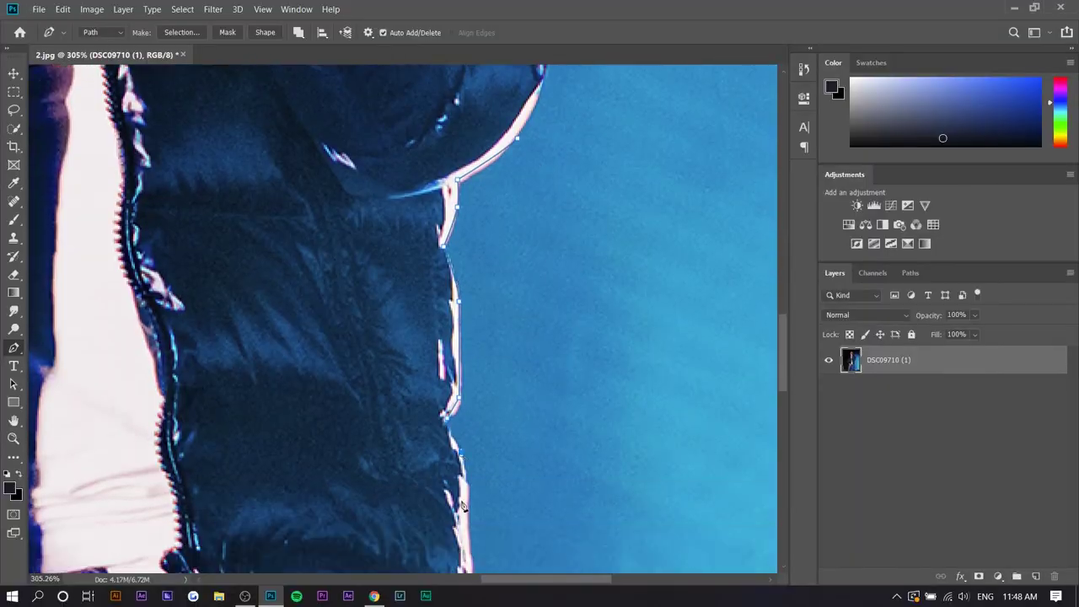
scroll(447, 496, down, 3)
click(459, 413)
click(466, 447)
Step: Trace the trouser leg to the image's bottom edge and route the path around the outside of the canvas
scroll(467, 460, down, 5)
scroll(479, 492, down, 8)
click(585, 509)
click(587, 73)
click(154, 72)
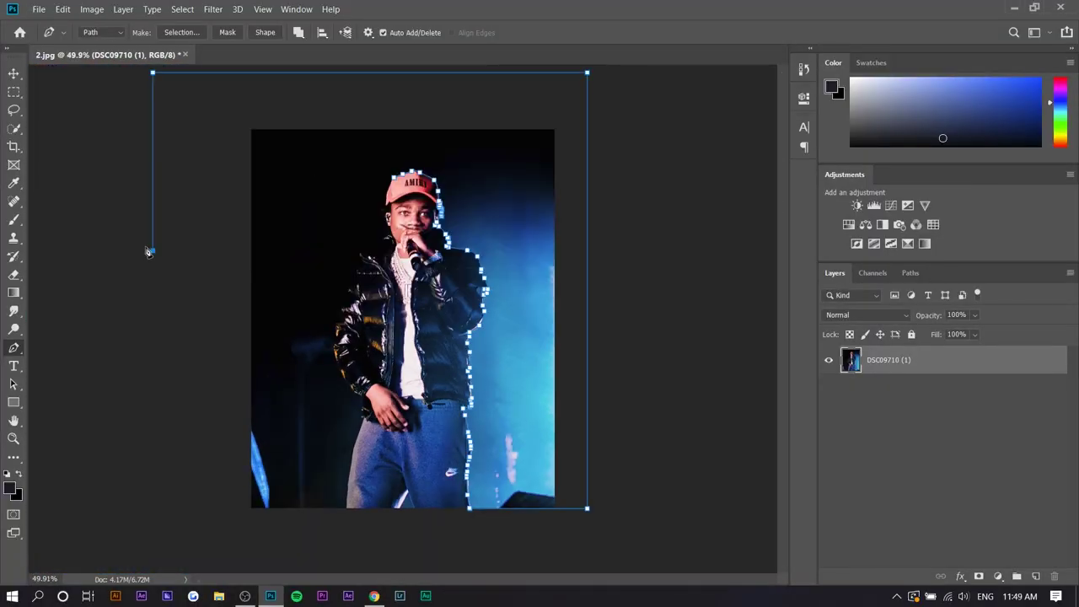
Step: Trace the path up from the left trouser leg past the hand and along the left jacket sleeve
scroll(309, 511, up, 6)
click(330, 489)
click(387, 110)
scroll(381, 102, up, 5)
click(294, 379)
click(292, 271)
scroll(292, 271, up, 3)
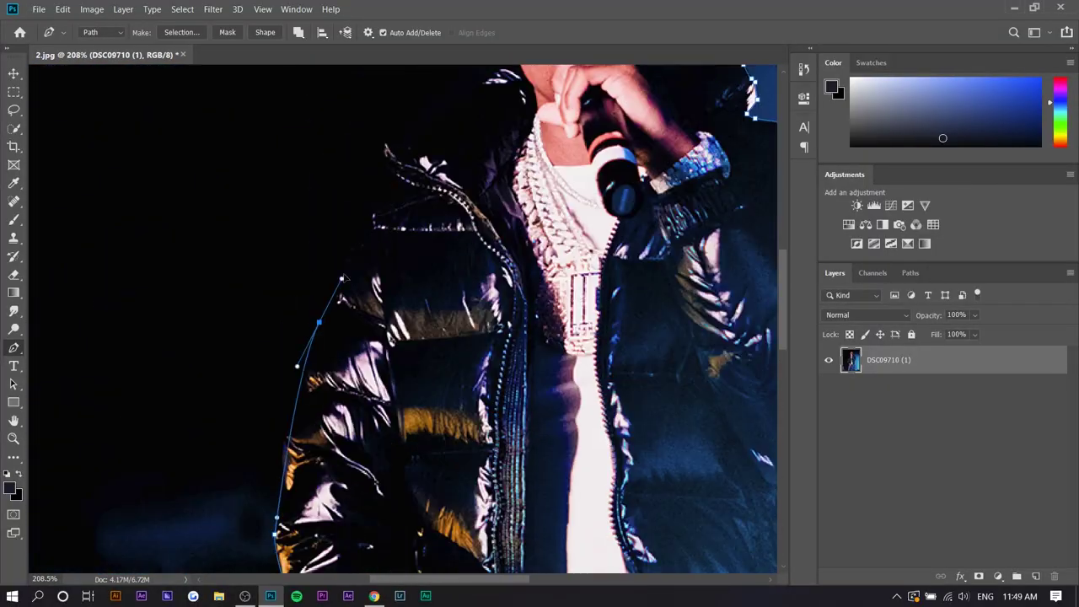
Step: Continue the path over the left-hand shoulder and collar, up the jaw and ear, and around the hair
scroll(330, 309, up, 2)
click(442, 265)
scroll(485, 253, up, 4)
click(515, 231)
scroll(510, 238, up, 2)
click(488, 284)
scroll(472, 253, up, 1)
click(458, 248)
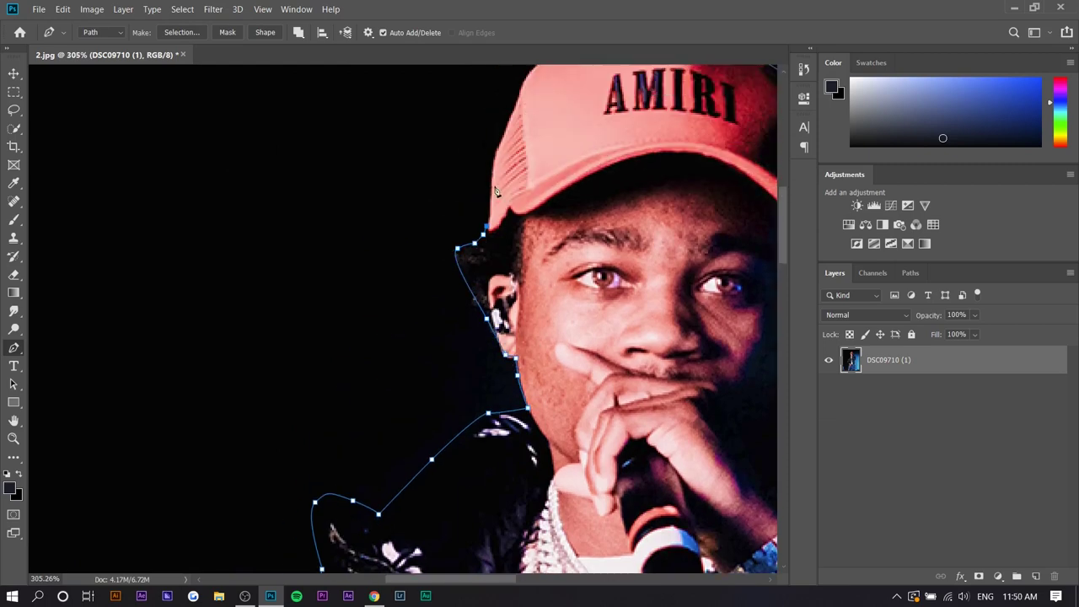
Step: Trace the left side of the cap and close the path at its starting point
scroll(497, 194, up, 2)
click(494, 241)
click(522, 174)
Step: Convert the closed path into a selection and delete the background around the man
scroll(519, 220, down, 8)
scroll(515, 266, down, 2)
right_click(515, 266)
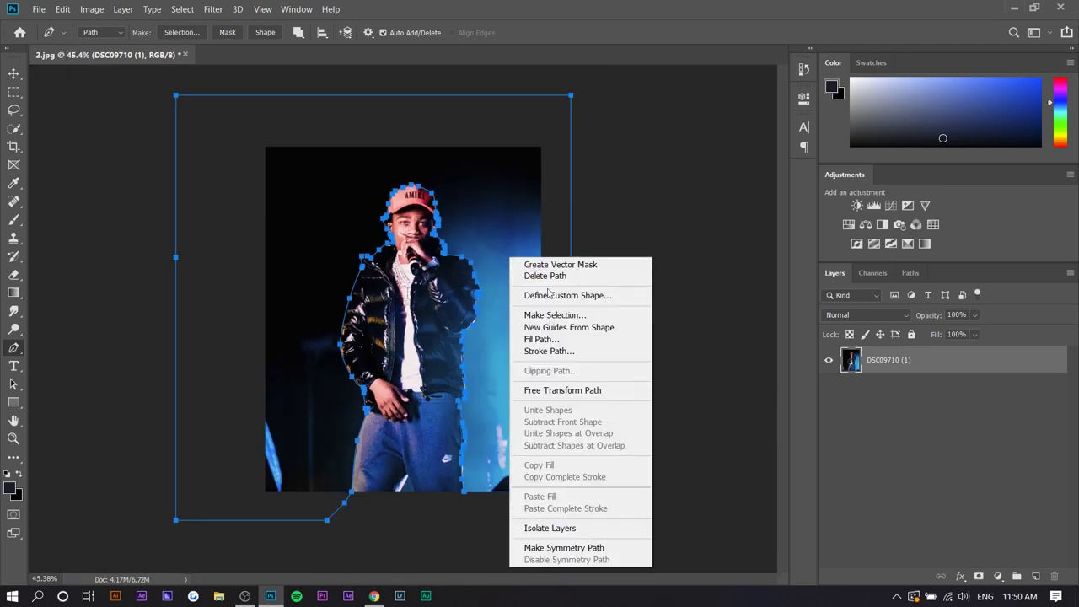
click(556, 312)
key(Return)
key(Delete)
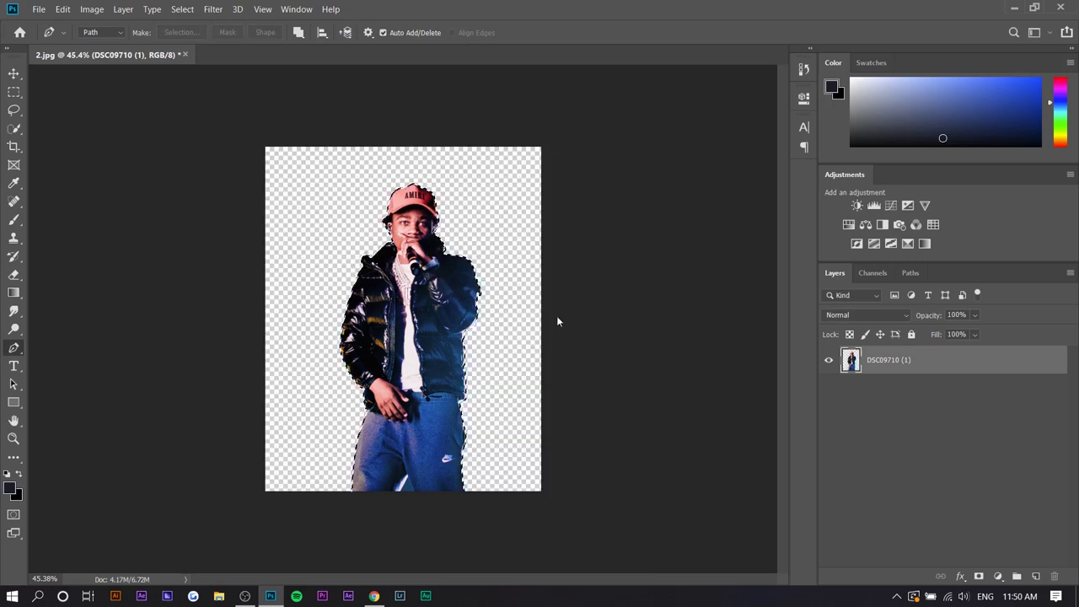
Step: Clear the selection and duplicate the cut-out layer DSC09710 (1)
right_click(927, 361)
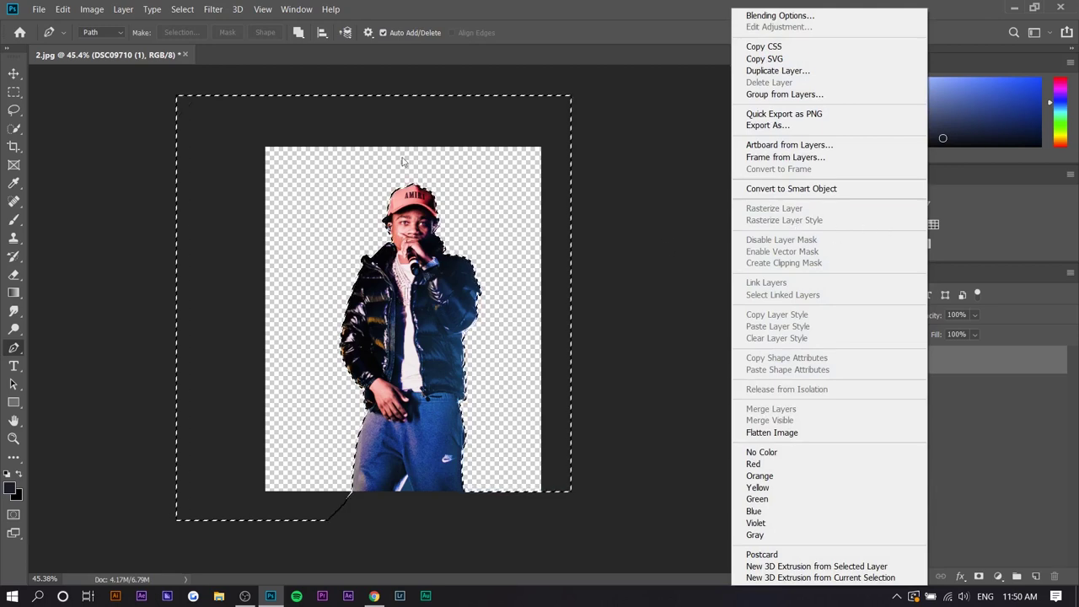
click(584, 322)
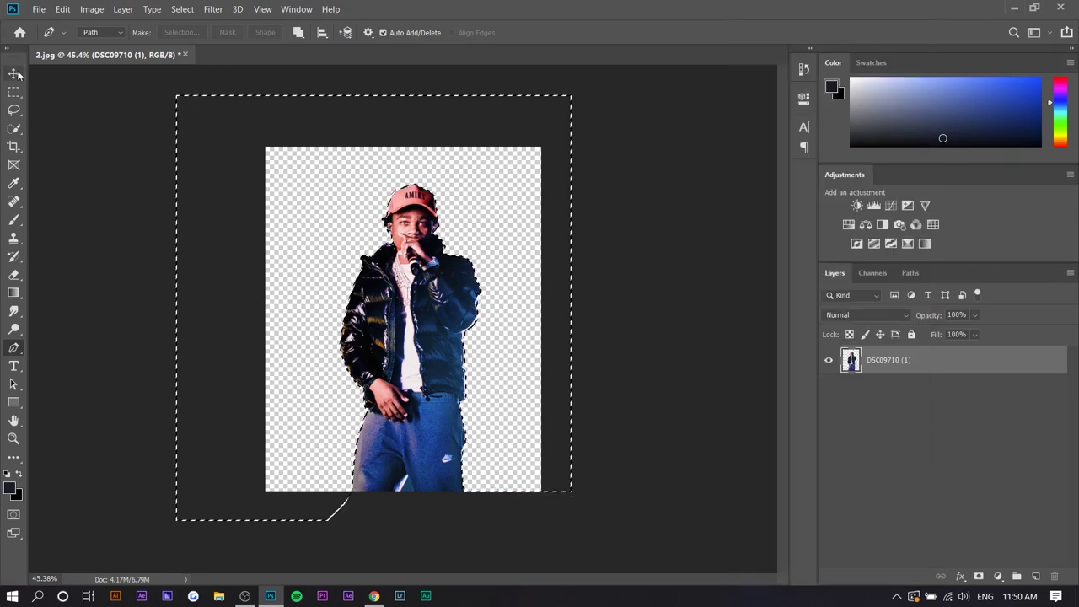
scroll(656, 259, up, 2)
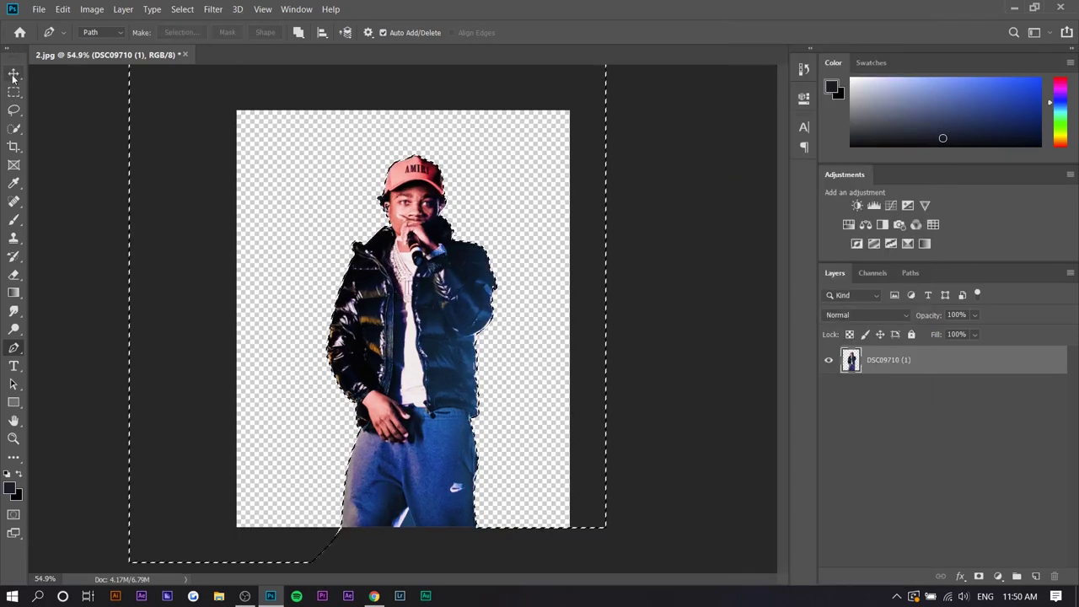
key(ctrl+d)
key(v)
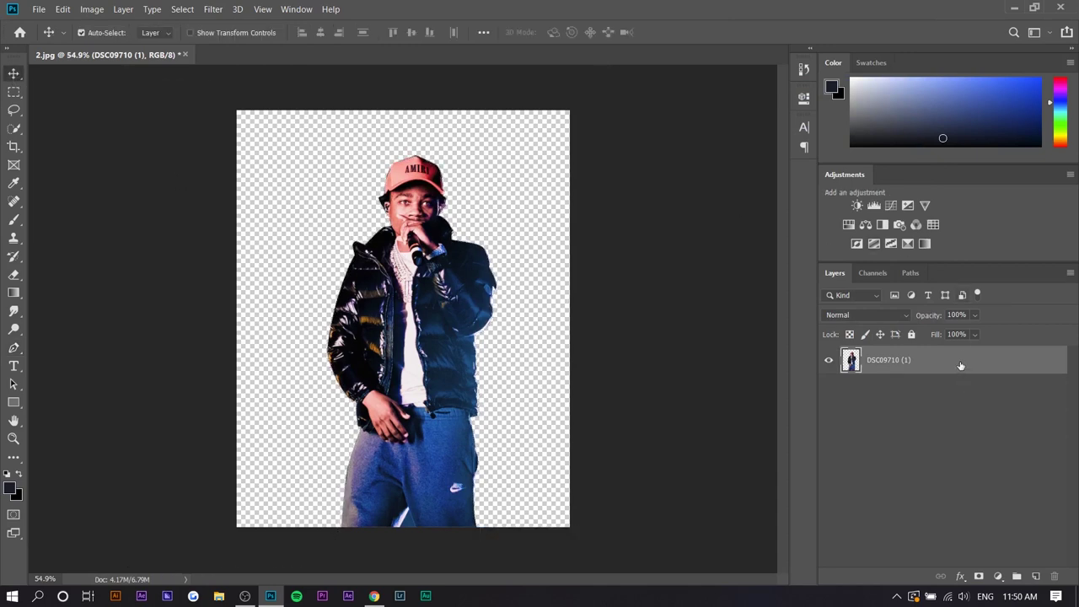
key(ctrl+j)
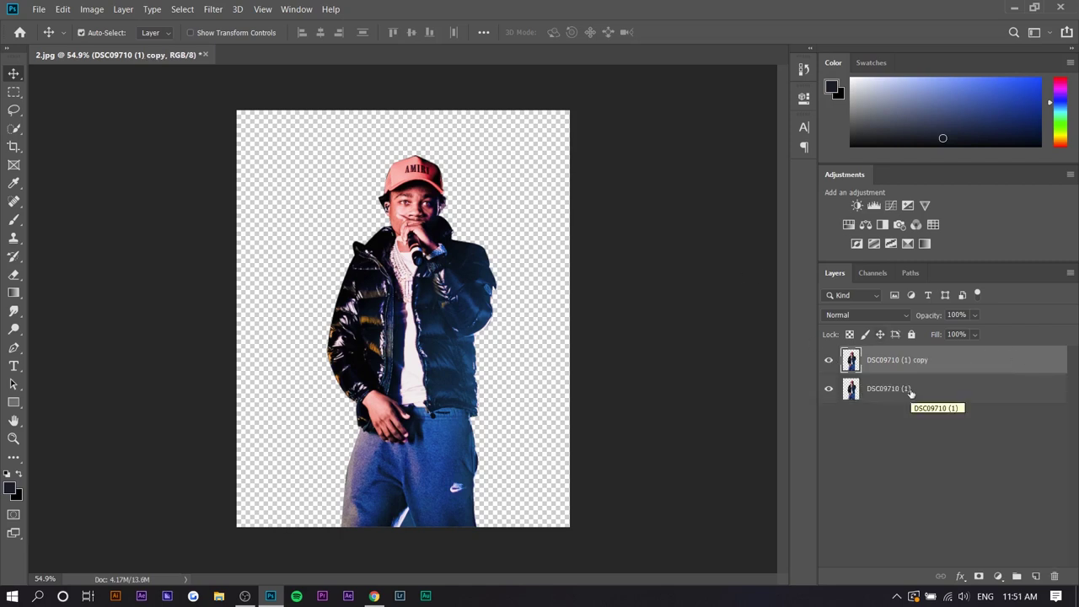
Step: Apply Liquify to the lower layer DSC09710 (1), smearing the figure's right side out to the canvas edge with a size 197 brush
click(910, 393)
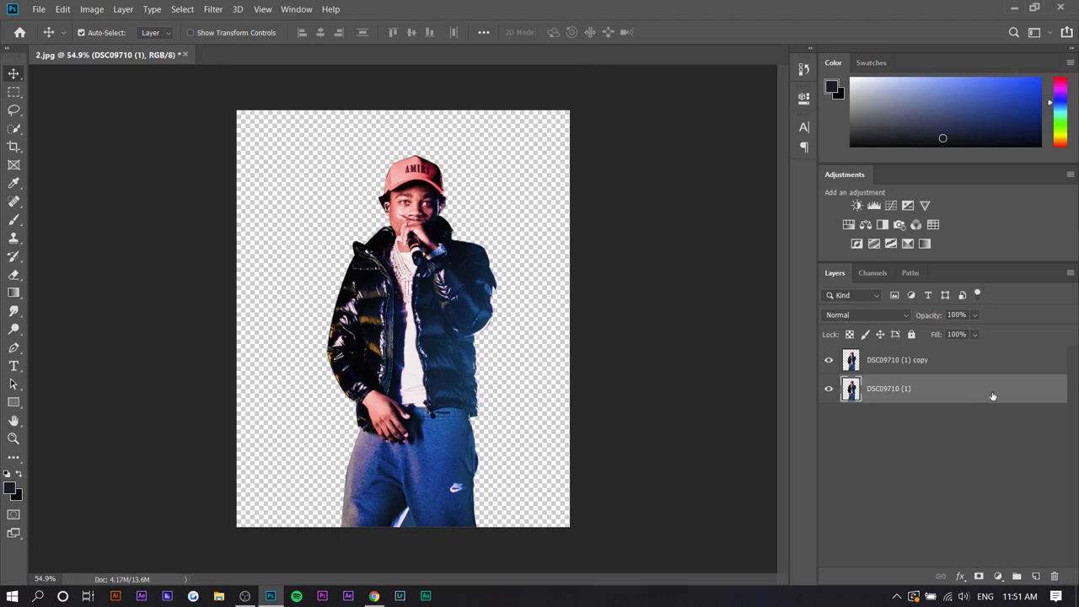
click(212, 8)
click(234, 113)
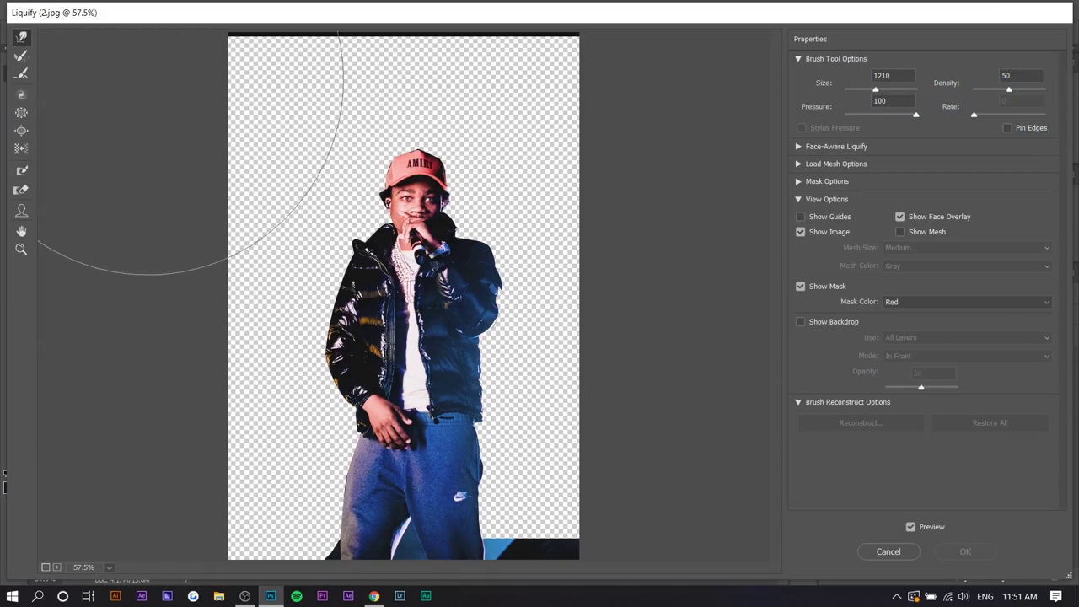
alt+drag(496, 294, 282, 318)
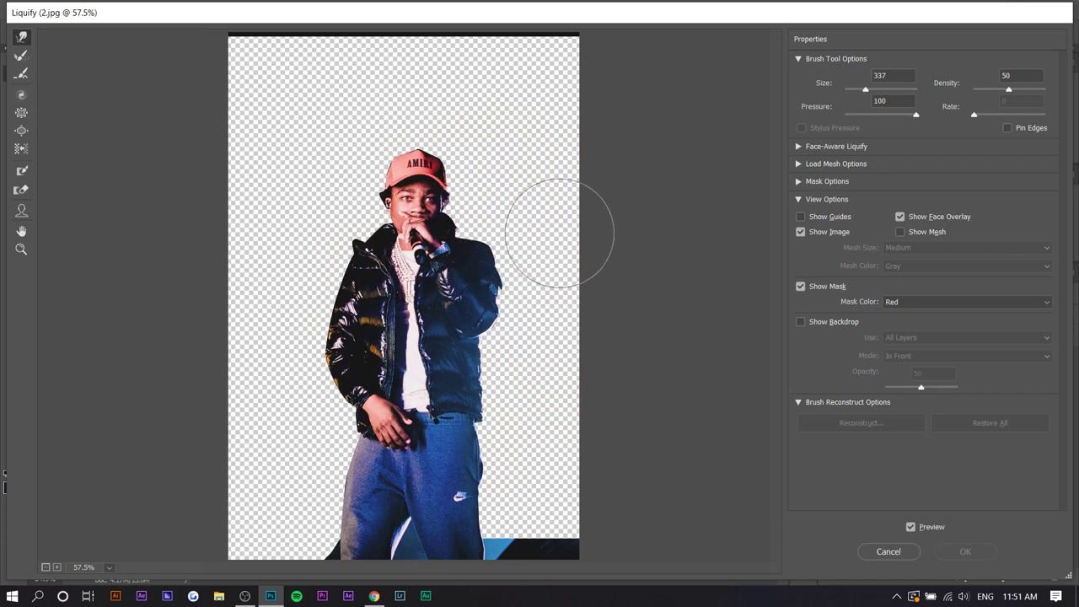
key(alt)
mouse_move(499, 233)
alt+mouse_down()
mouse_move(459, 245)
mouse_move(655, 272)
mouse_move(483, 336)
mouse_move(590, 312)
mouse_move(456, 351)
mouse_move(570, 337)
mouse_move(487, 384)
mouse_move(674, 352)
mouse_move(481, 407)
mouse_move(469, 397)
mouse_move(623, 356)
mouse_move(515, 390)
mouse_move(488, 367)
mouse_move(596, 345)
mouse_move(486, 397)
mouse_move(592, 383)
mouse_move(482, 425)
mouse_move(643, 396)
mouse_move(474, 448)
mouse_move(638, 427)
mouse_move(468, 468)
mouse_move(594, 444)
mouse_move(537, 490)
mouse_move(482, 504)
mouse_move(655, 478)
mouse_move(480, 525)
mouse_move(633, 519)
mouse_move(480, 422)
mouse_move(485, 287)
mouse_move(569, 266)
mouse_move(473, 231)
mouse_move(563, 219)
alt+mouse_up()
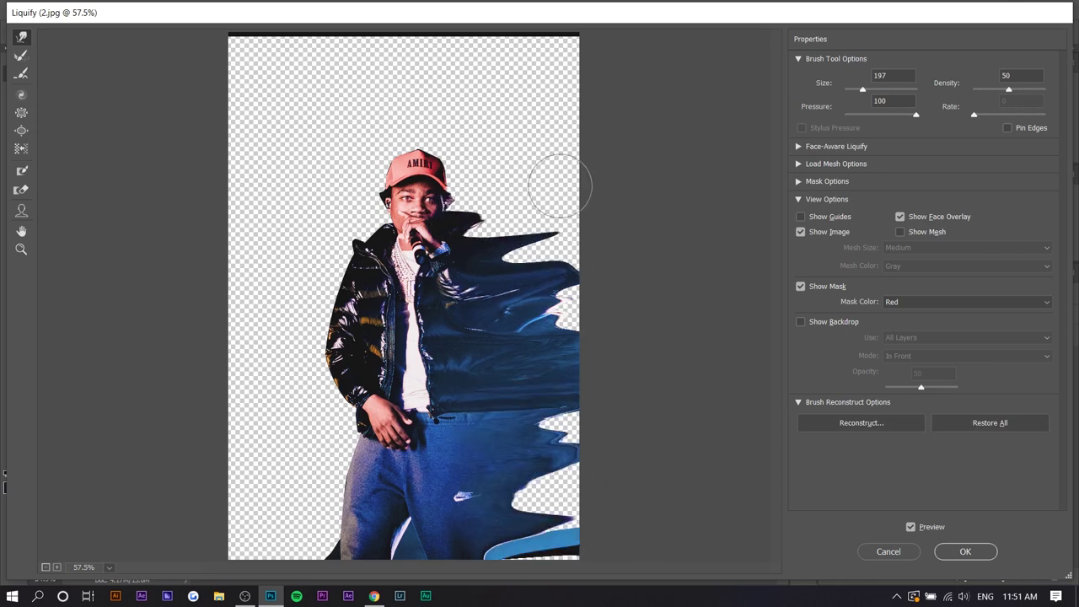
mouse_move(465, 169)
mouse_down()
mouse_move(605, 223)
mouse_move(613, 472)
mouse_up()
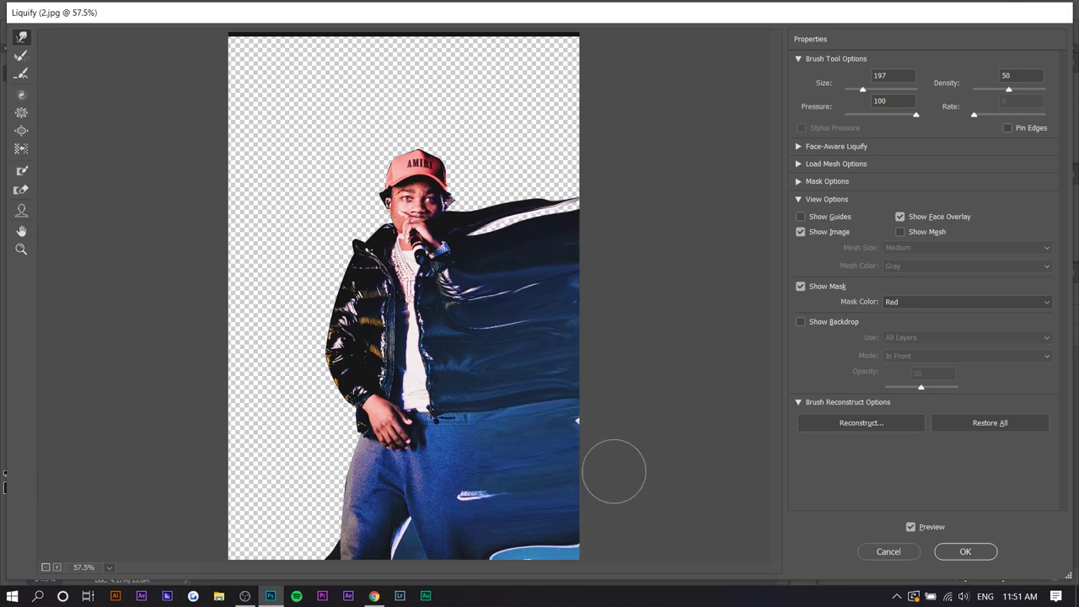
click(955, 553)
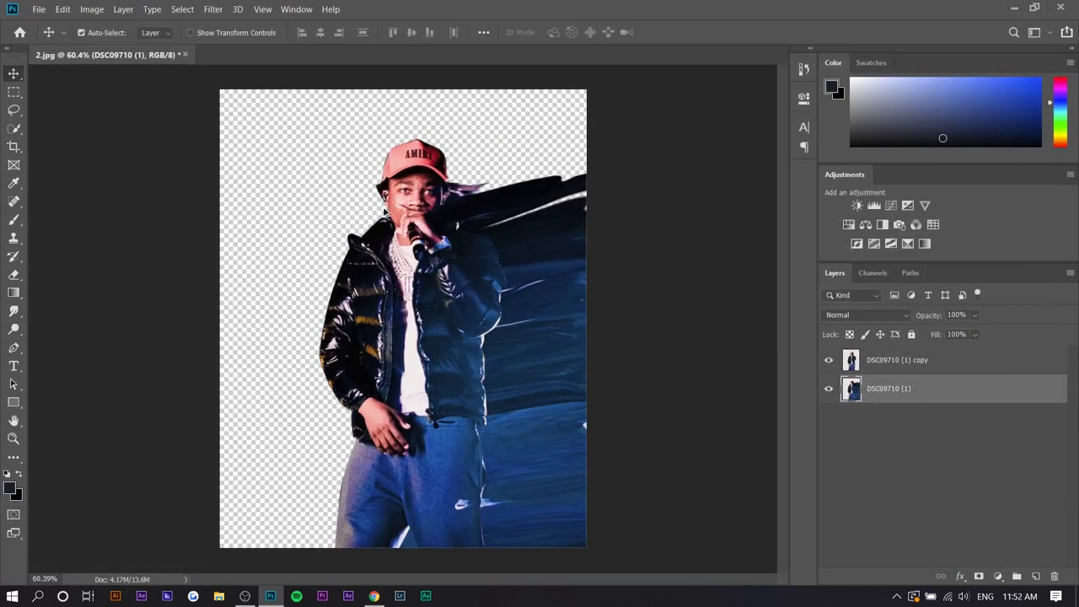
Step: Add a white layer mask to the copy layer and a black layer mask to the smeared layer DSC09710 (1)
click(894, 368)
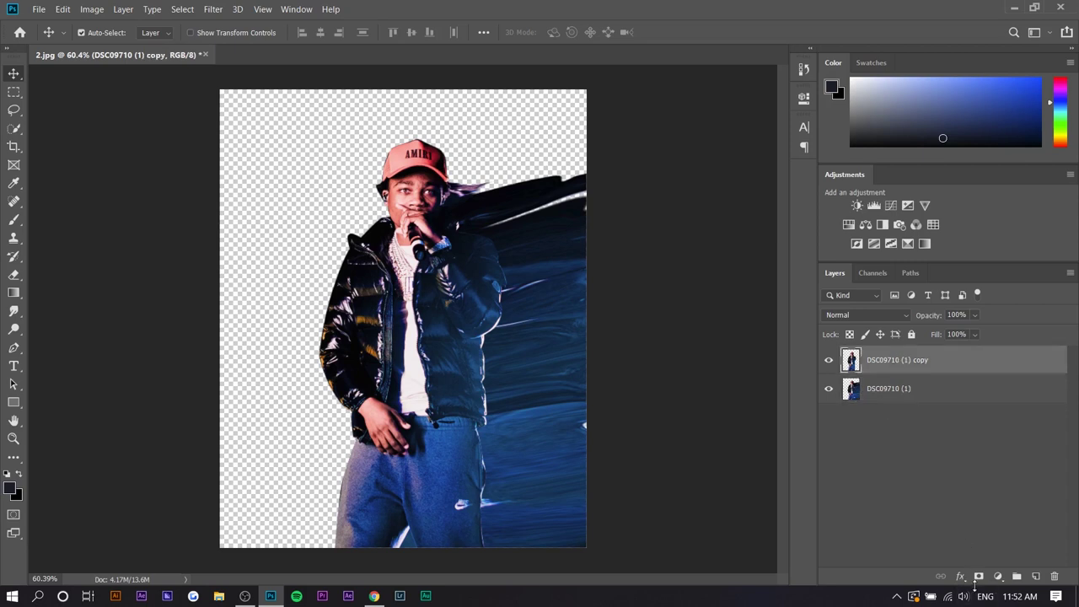
click(978, 576)
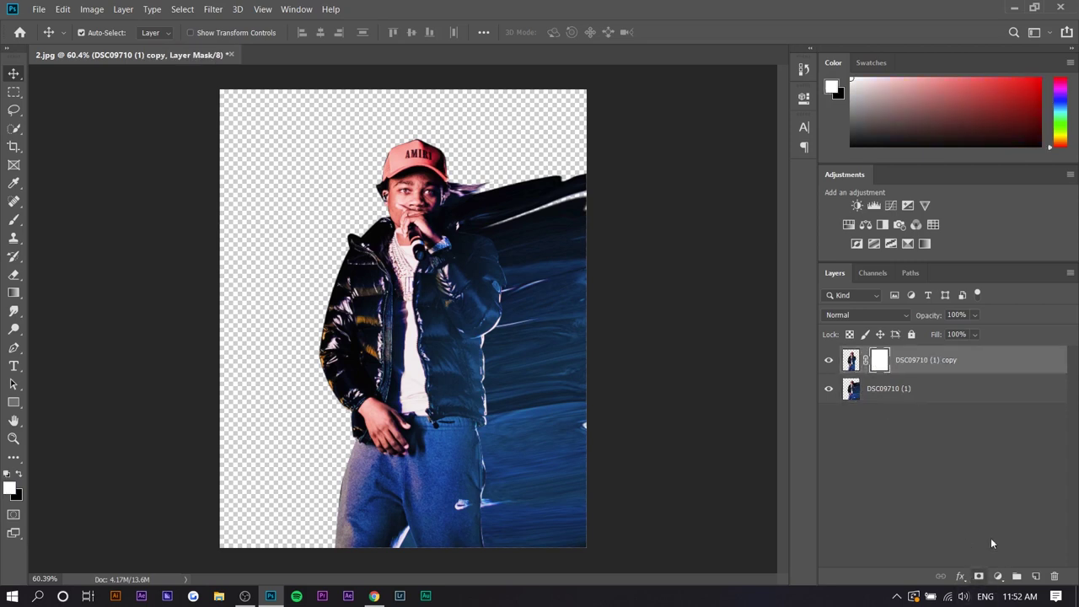
click(924, 386)
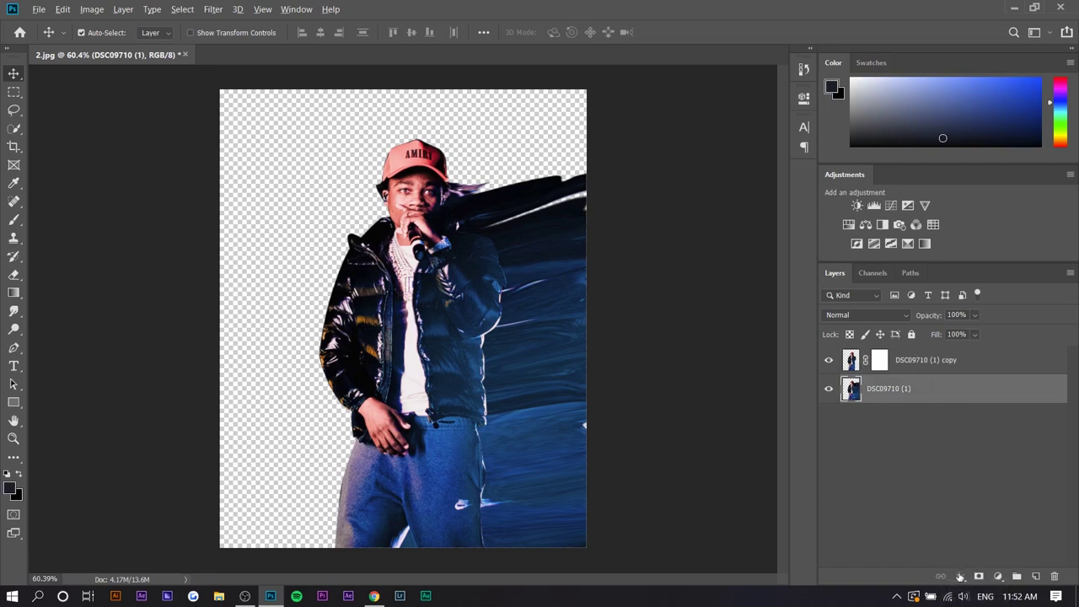
alt+click(978, 576)
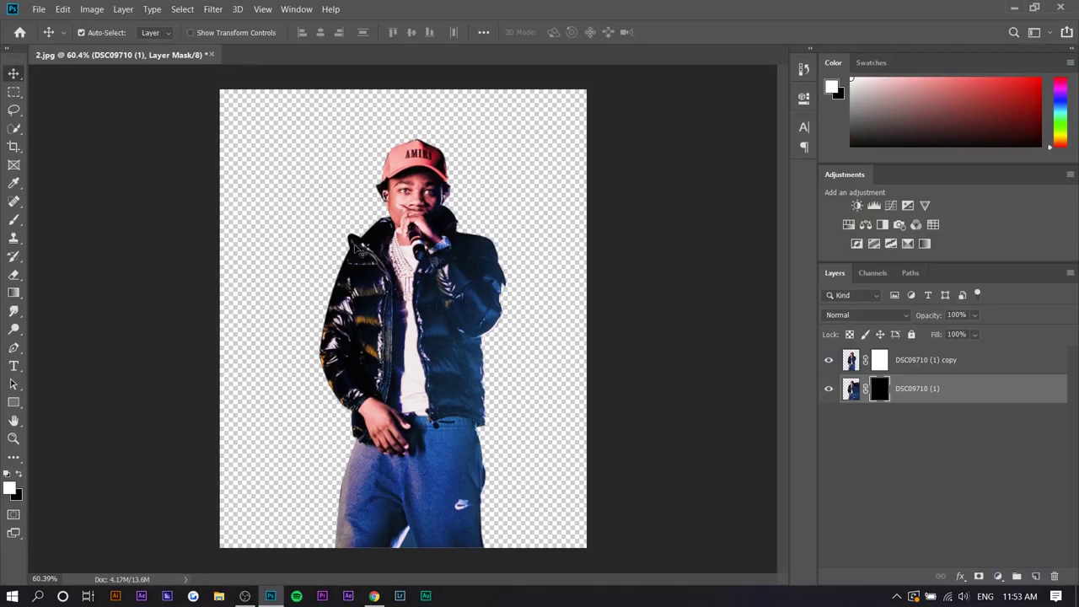
Step: Look at the Free Explosion Brushes page on Brusheezy in Chrome and return to Photoshop
key(alt+Tab)
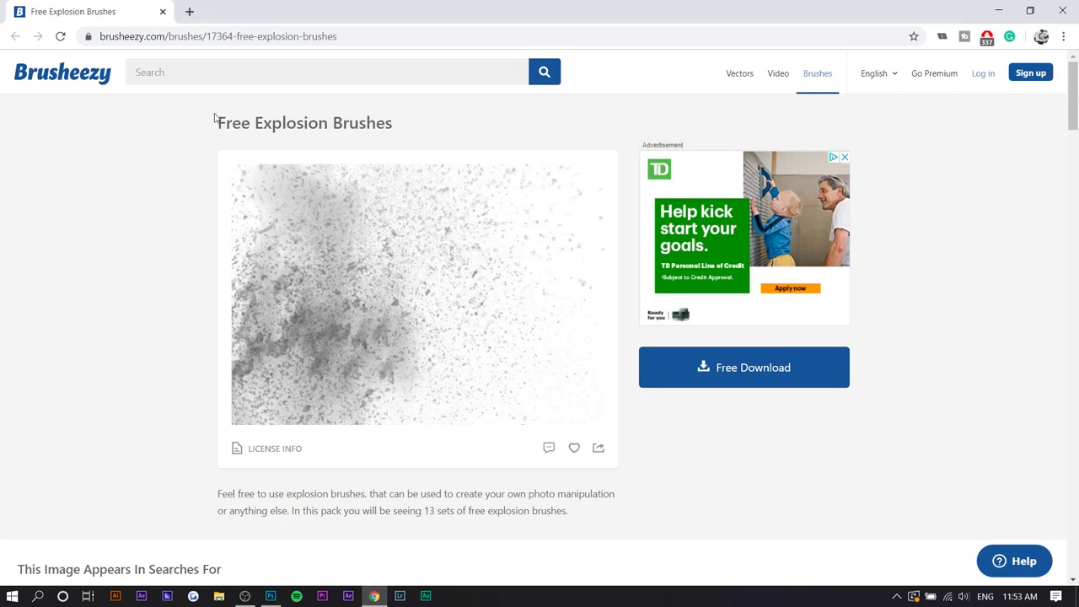
key(alt+Tab)
Step: Browse the explosion brush presets with the Brush tool and preview a large splatter tip over the figure
click(13, 220)
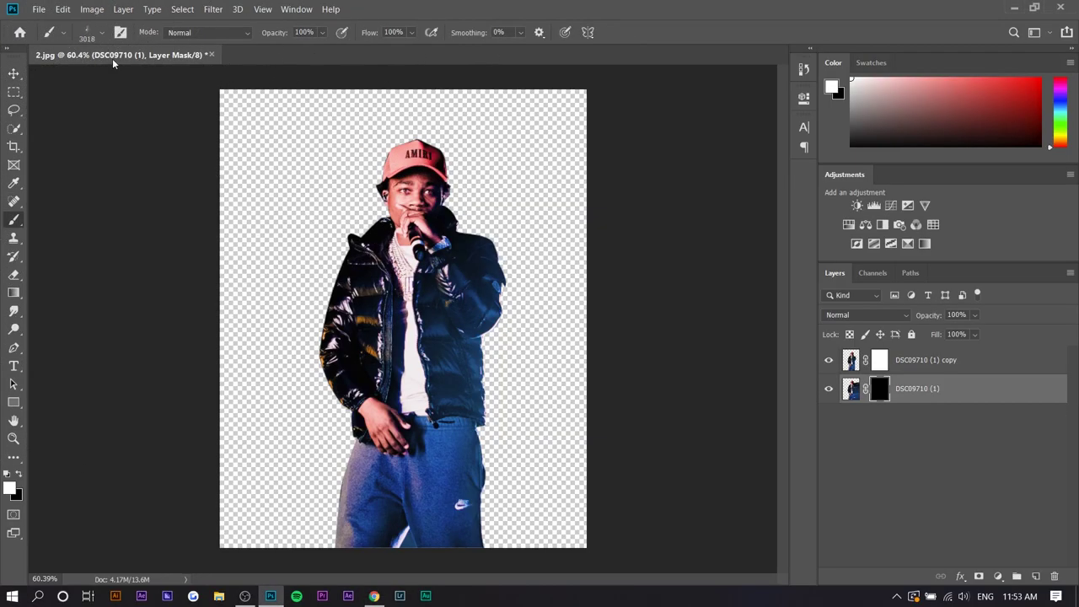
click(95, 32)
mouse_move(166, 231)
mouse_down()
mouse_move(170, 170)
mouse_move(177, 224)
mouse_up()
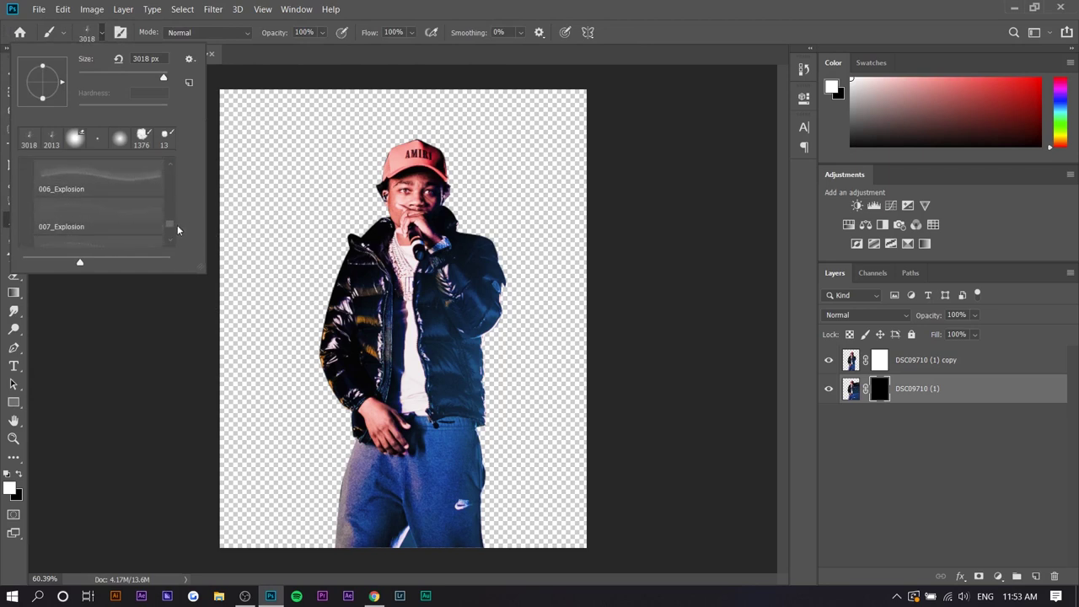
scroll(135, 197, down, 3)
click(413, 291)
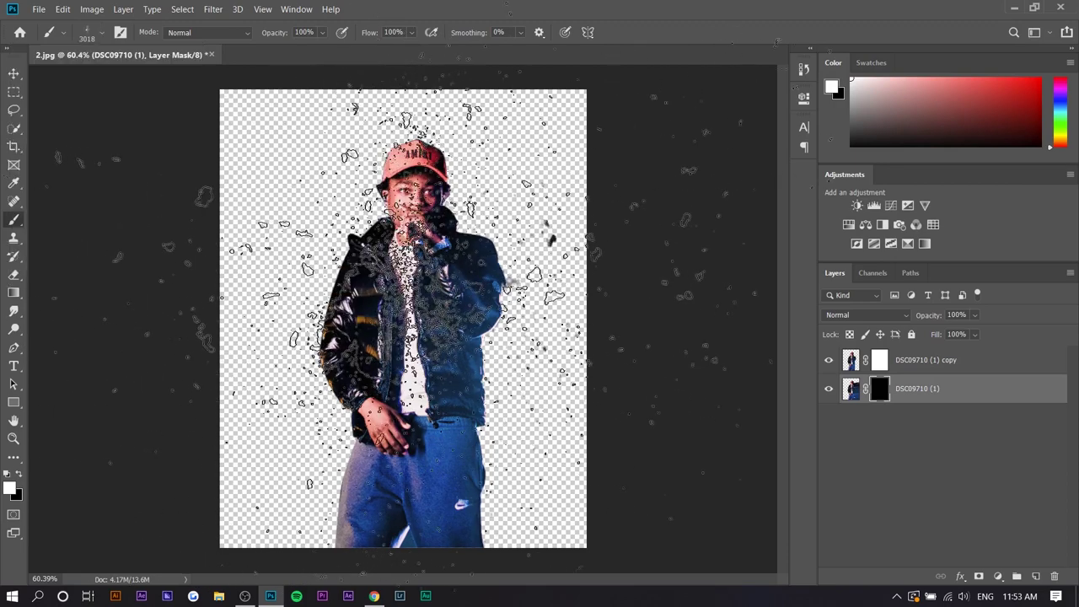
click(14, 73)
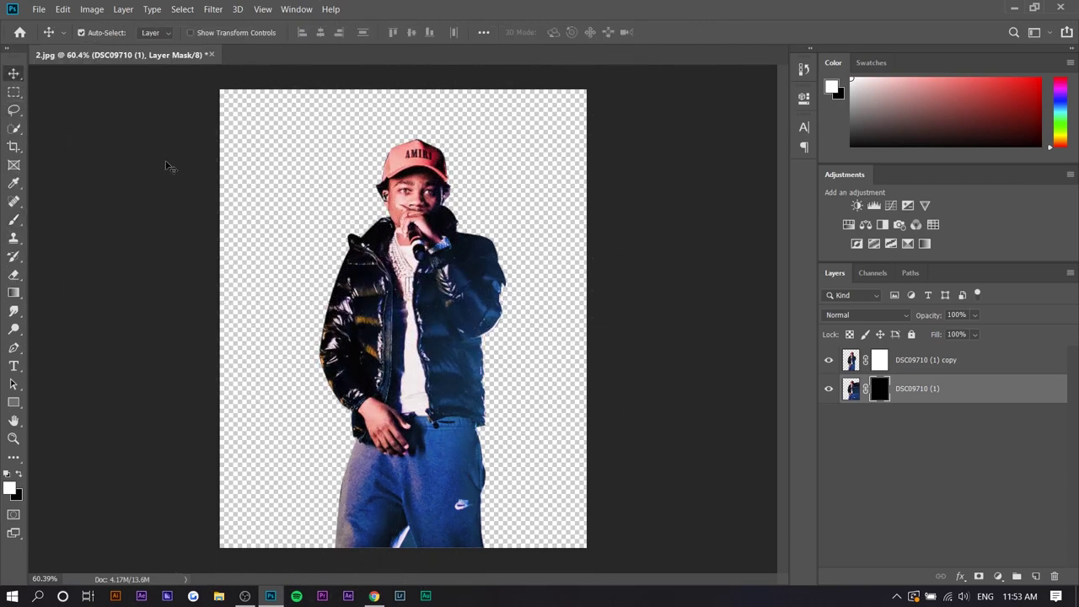
key(b)
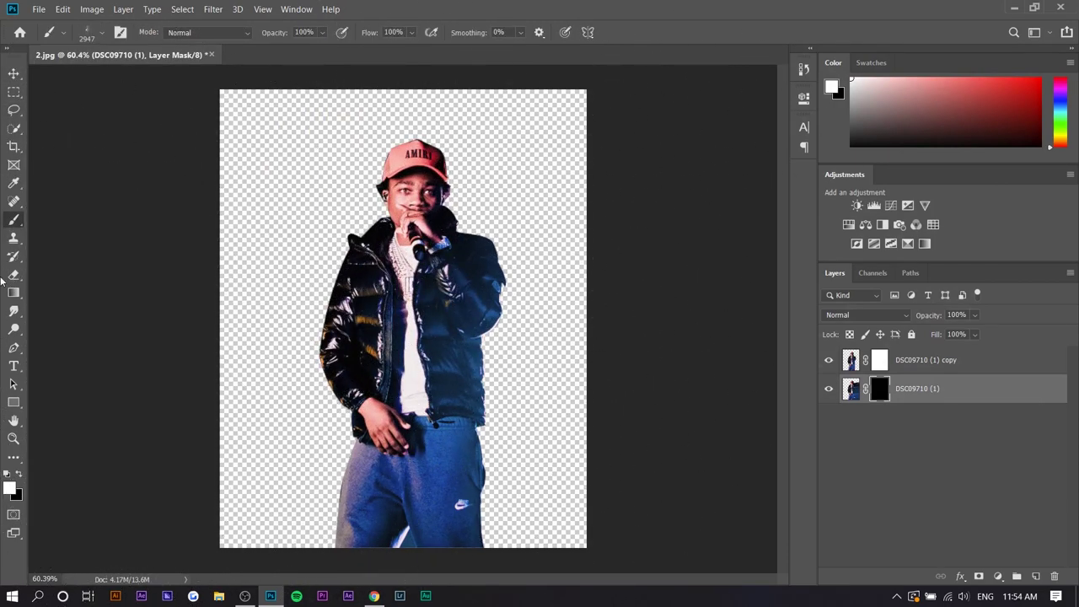
Step: Open the brush import window to view the Explosion_Brushes file, and close it without loading anything
click(96, 38)
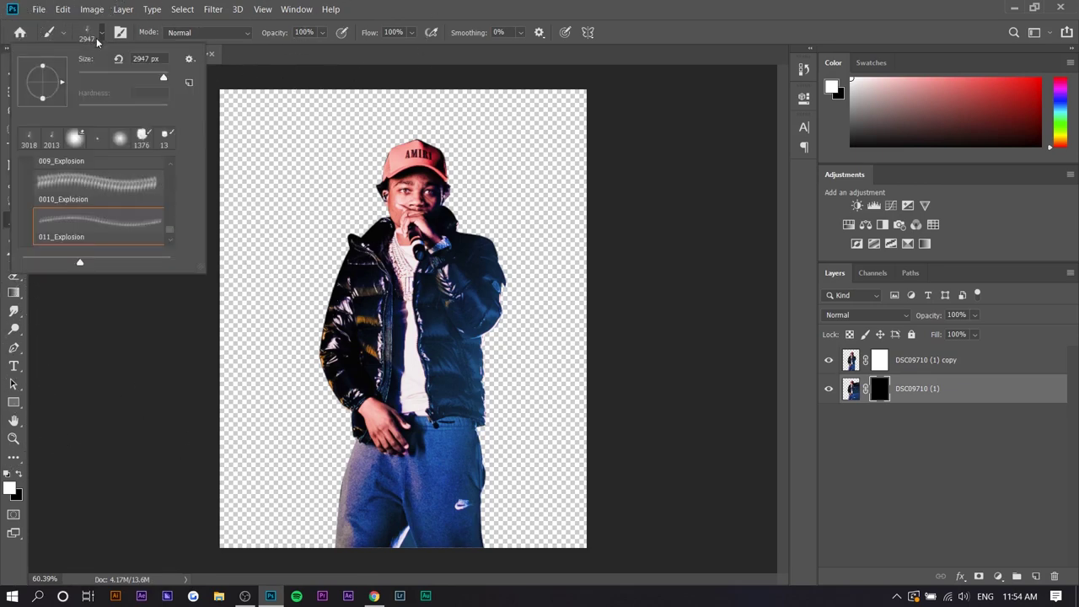
click(191, 60)
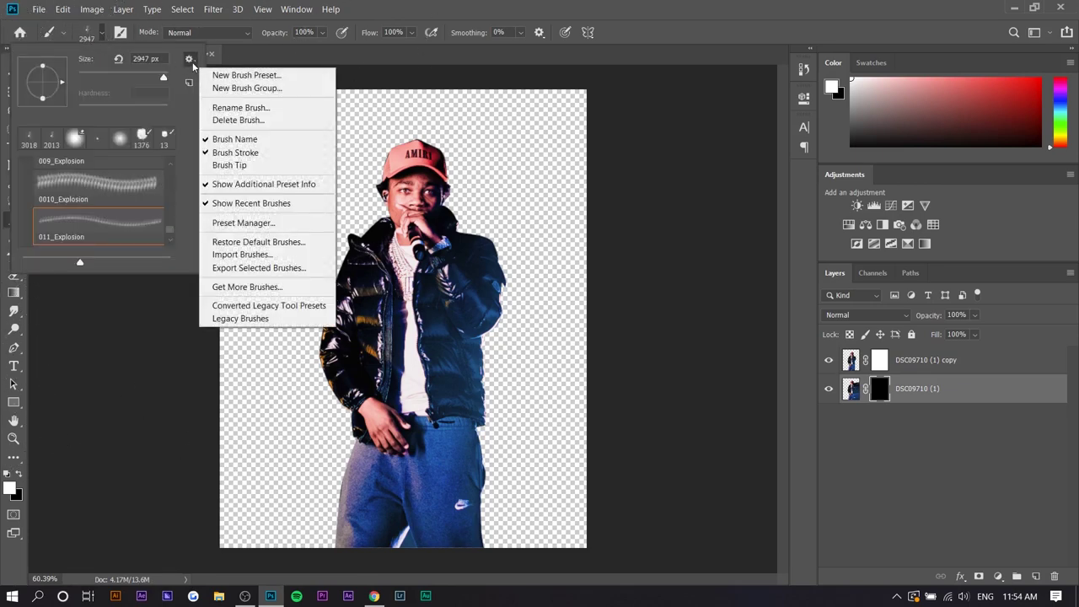
click(278, 250)
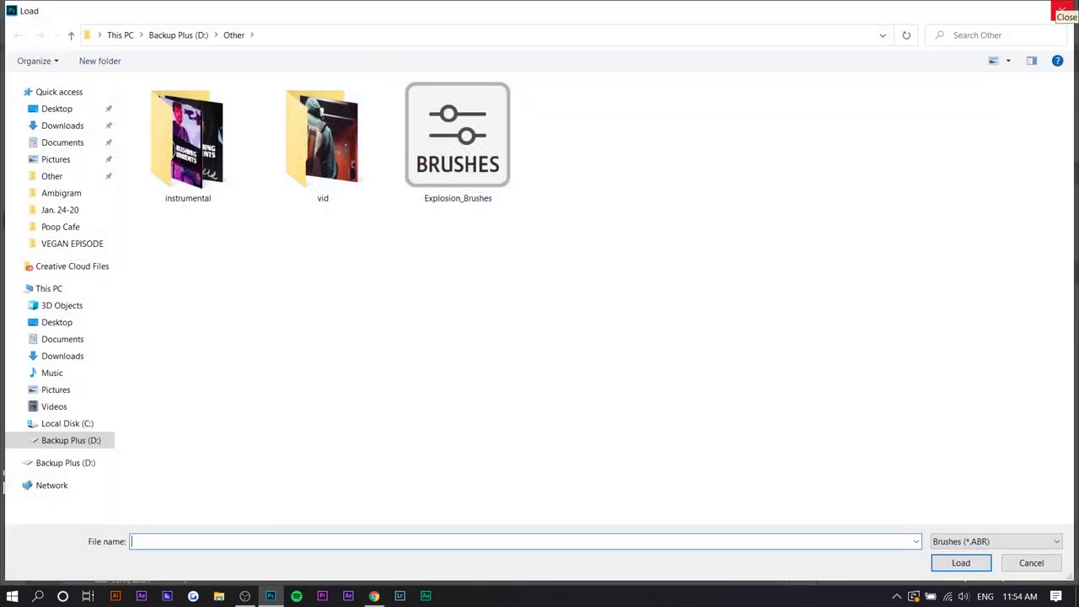
click(1062, 10)
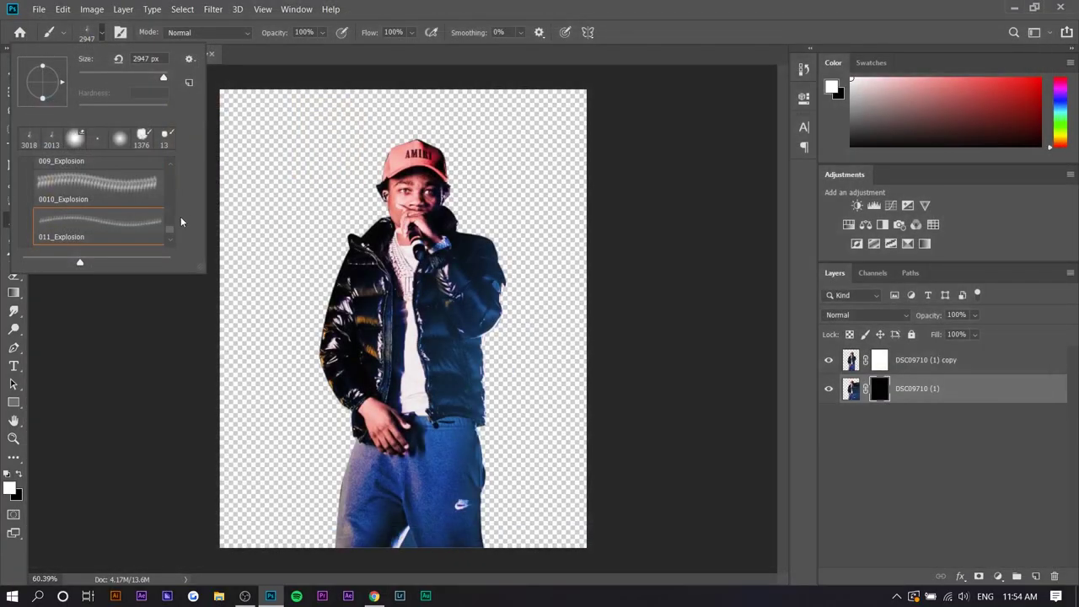
Step: Choose the 009_Explosion brush preset for painting
scroll(98, 218, down, 2)
scroll(101, 218, up, 2)
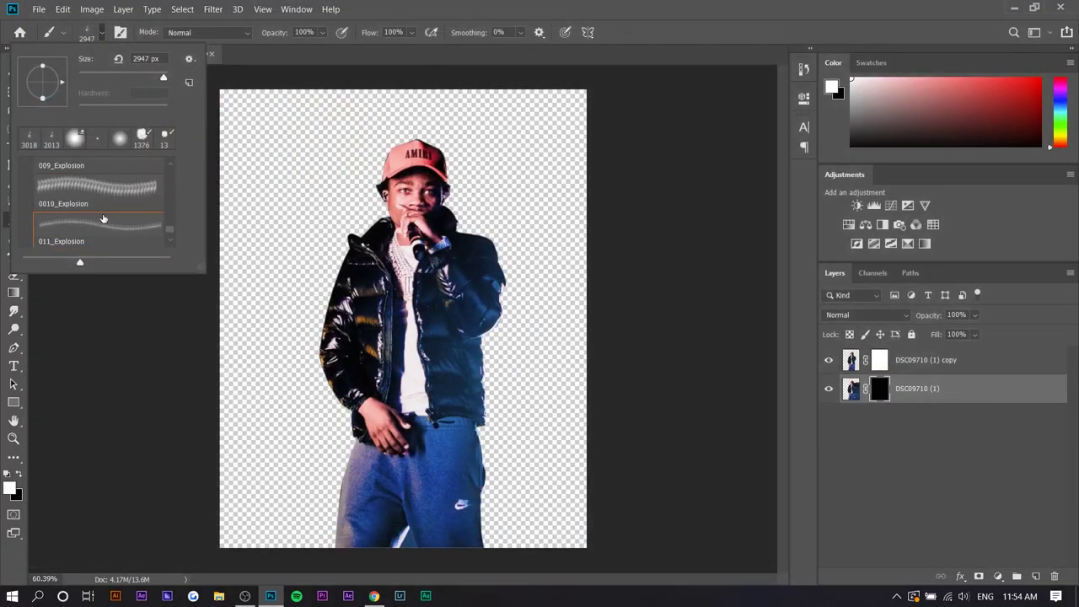
click(113, 200)
click(109, 179)
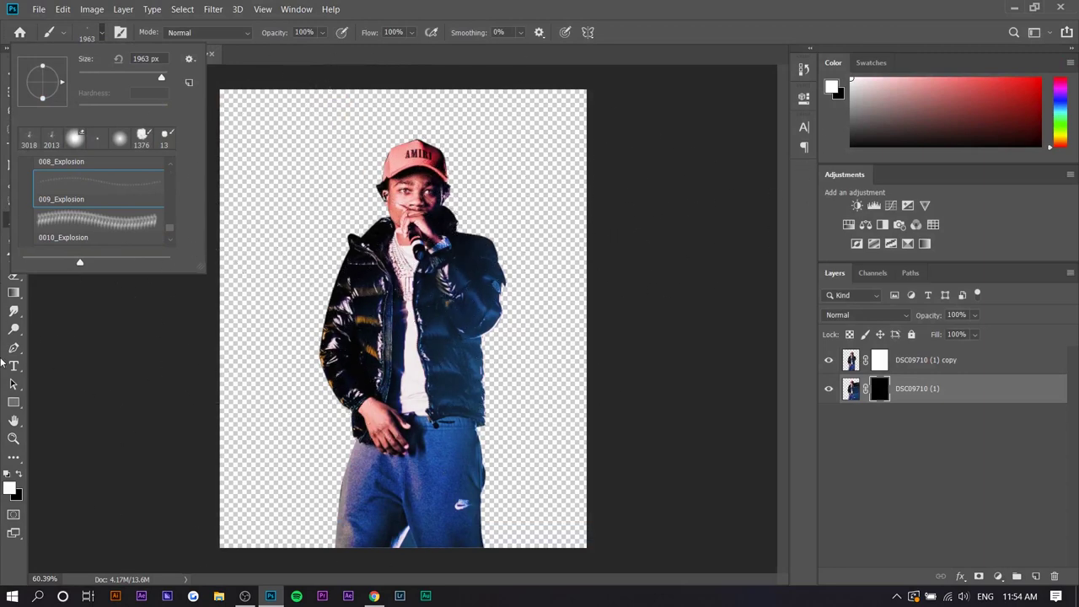
key(Return)
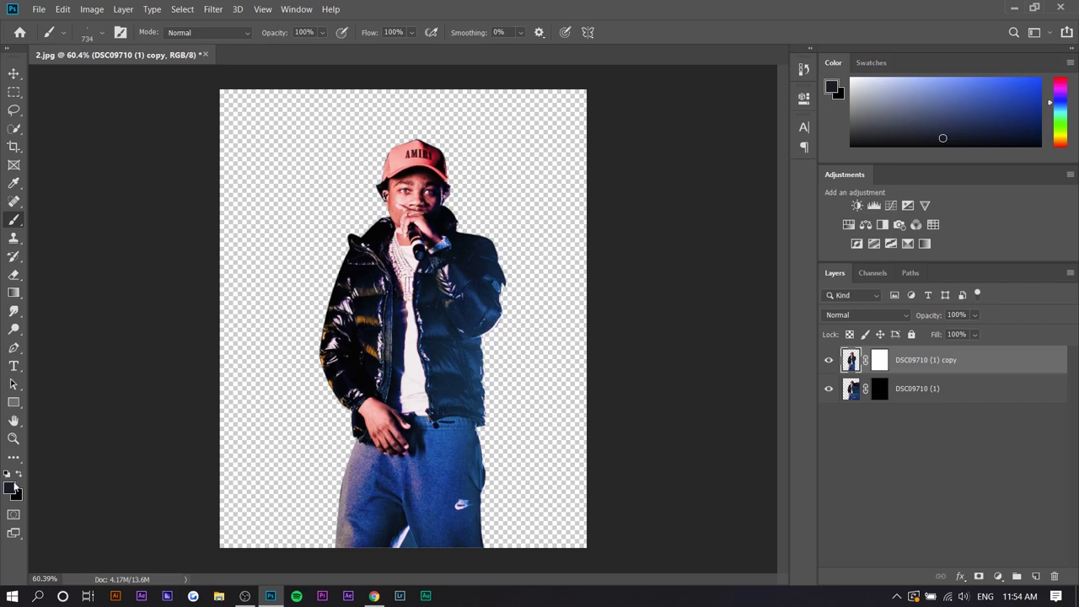
Step: Select the layer mask of DSC09710 (1) copy and set black as the Brush tool's foreground colour
click(879, 362)
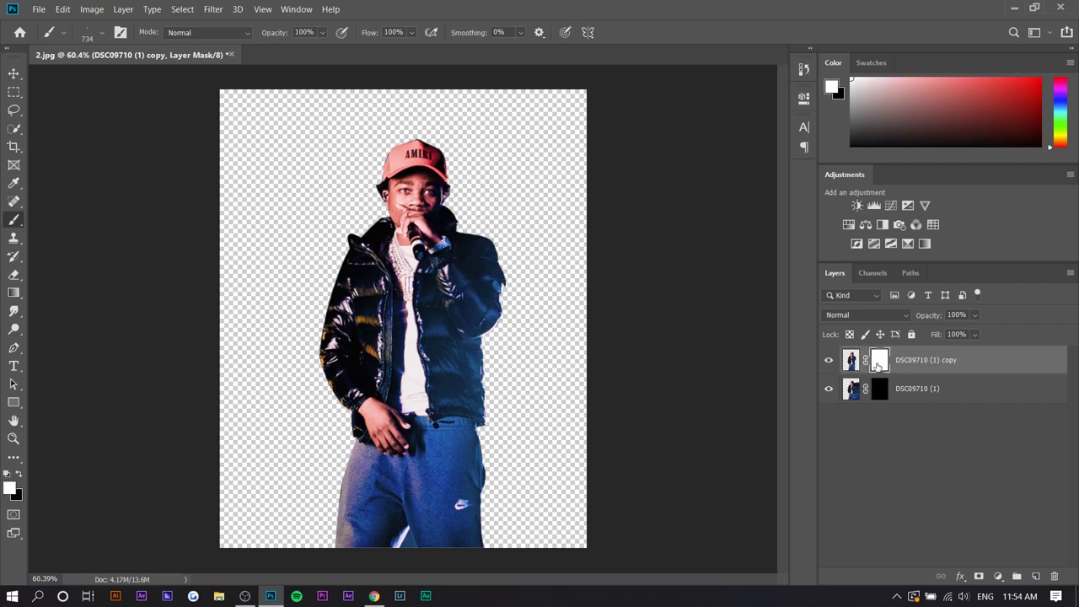
click(853, 362)
click(880, 363)
key(x)
click(10, 487)
click(980, 163)
key(b)
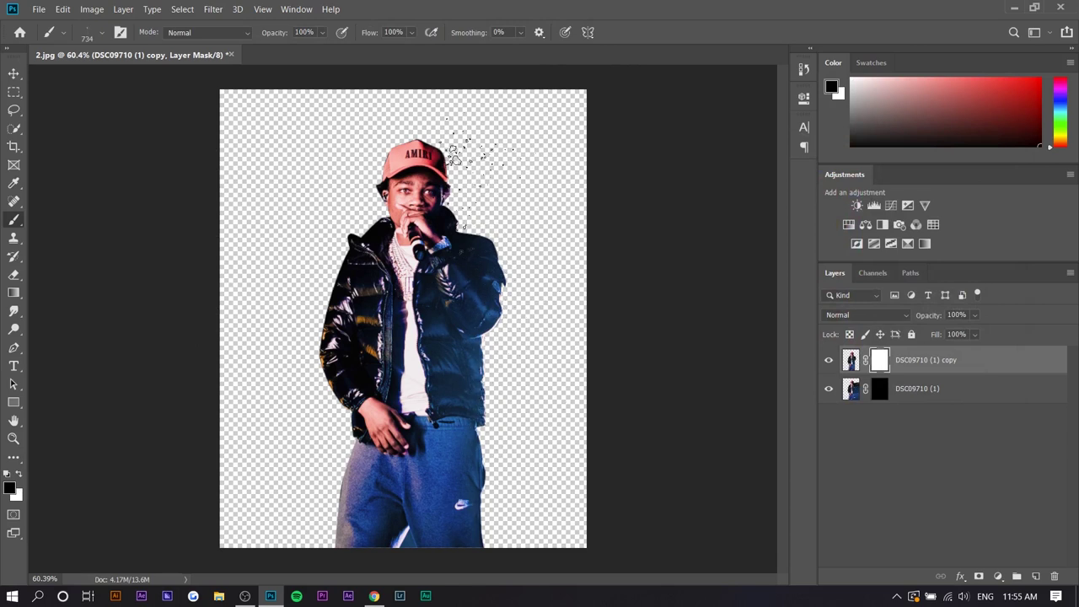
Step: Paint black splatters on the copy layer's mask with the 734 px brush, breaking up the figure's right side from head to trousers
click(501, 316)
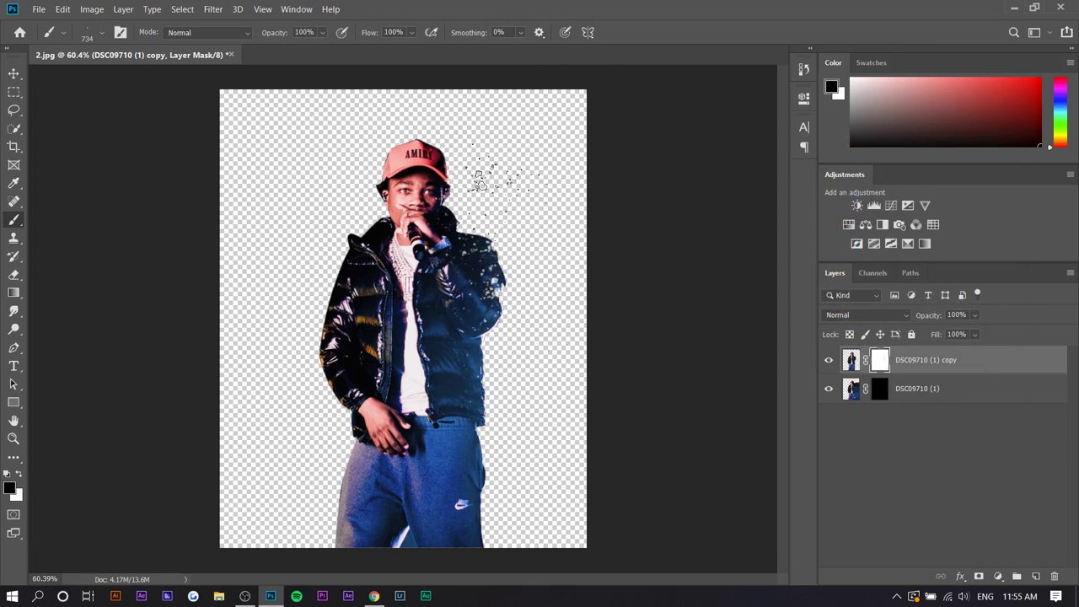
drag(481, 228, 501, 413)
key(ctrl+z)
mouse_move(493, 224)
mouse_down()
mouse_move(508, 274)
mouse_move(499, 422)
mouse_move(512, 289)
mouse_move(490, 184)
mouse_move(521, 495)
mouse_move(514, 434)
mouse_move(492, 489)
mouse_move(509, 489)
mouse_move(483, 435)
mouse_up()
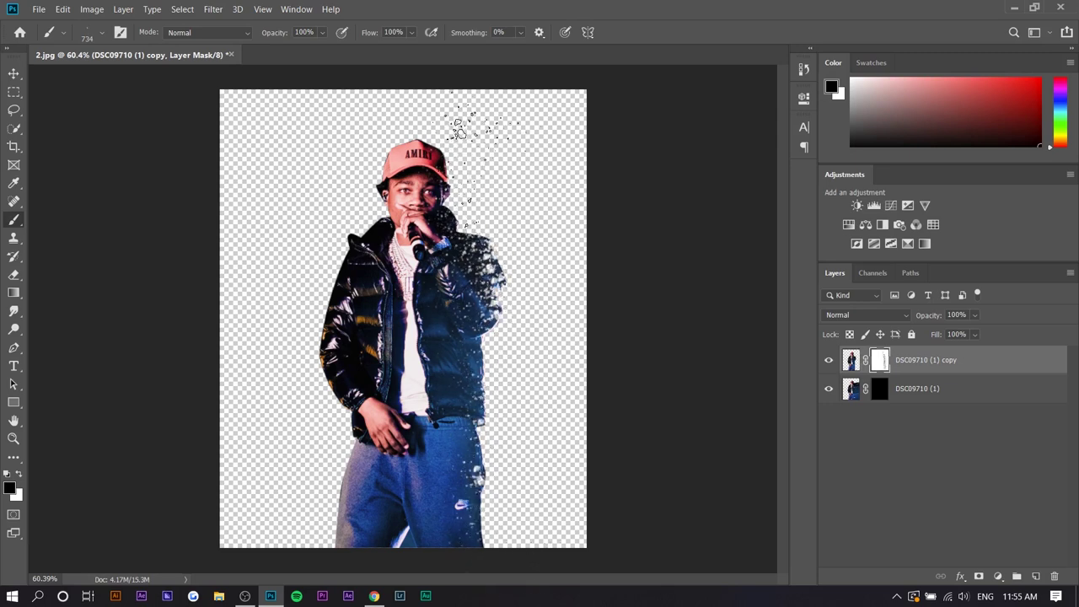
mouse_move(460, 128)
mouse_down()
mouse_move(485, 222)
mouse_move(499, 230)
mouse_move(496, 256)
mouse_up()
scroll(496, 255, up, 12)
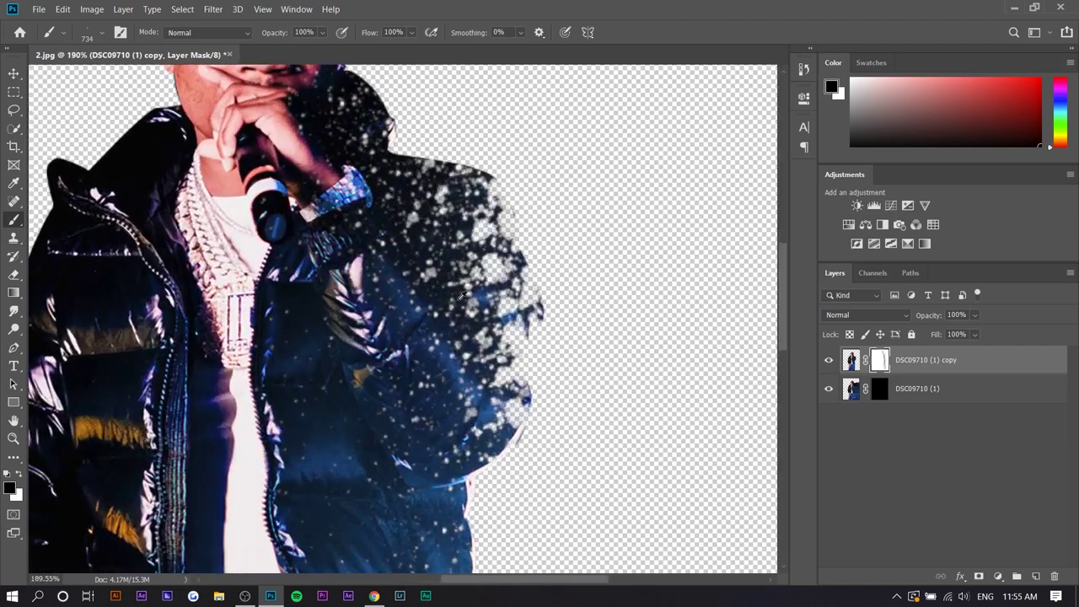
scroll(543, 336, down, 9)
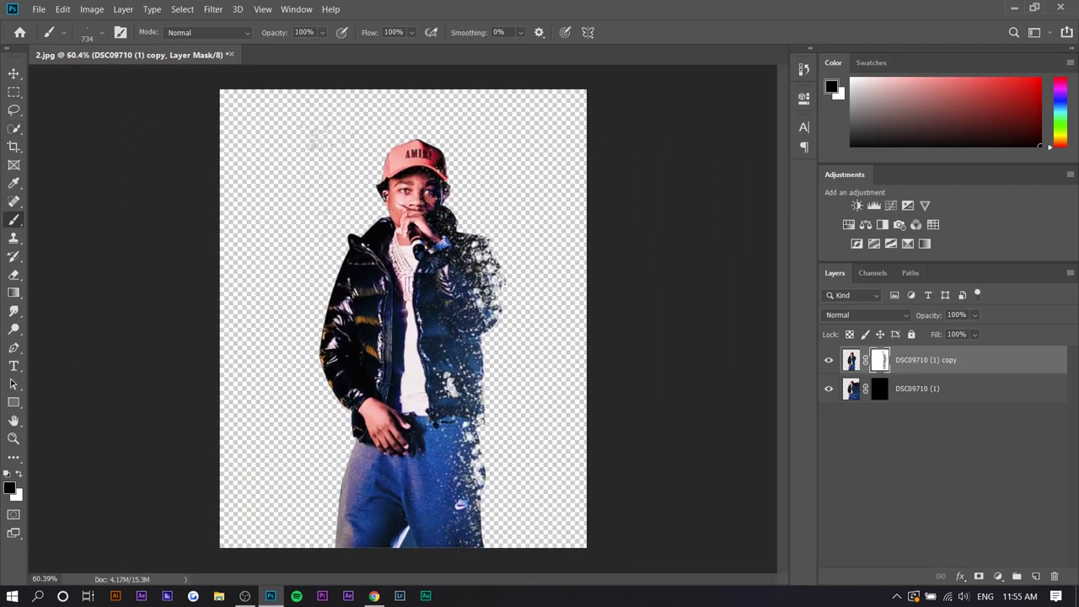
Step: Paint white splatters on the mask of the smeared layer DSC09710 (1) with the 734 px brush, beside the figure's right shoulder
click(934, 364)
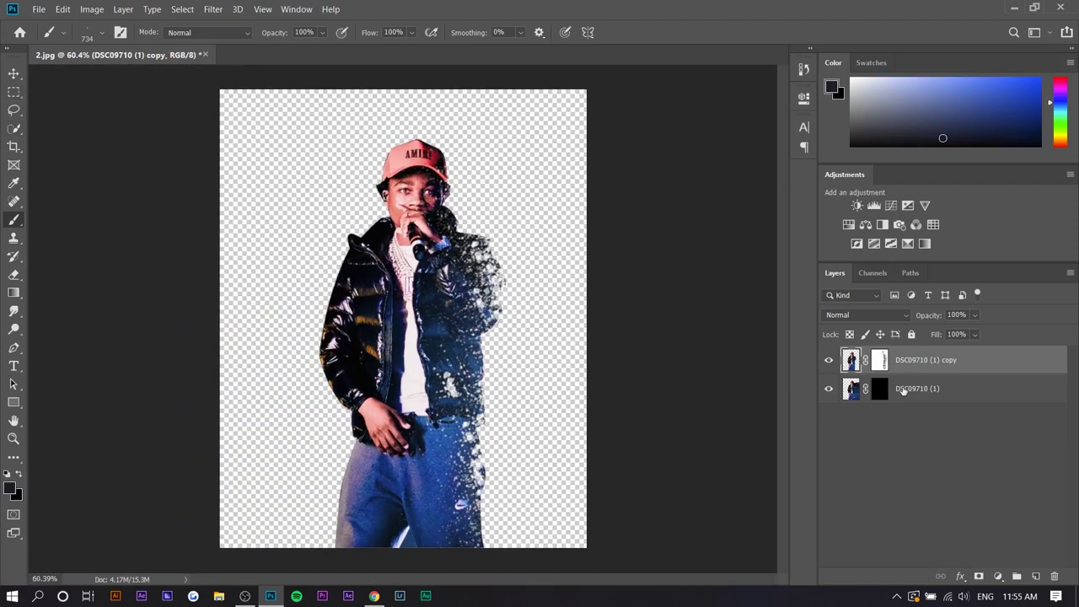
click(880, 390)
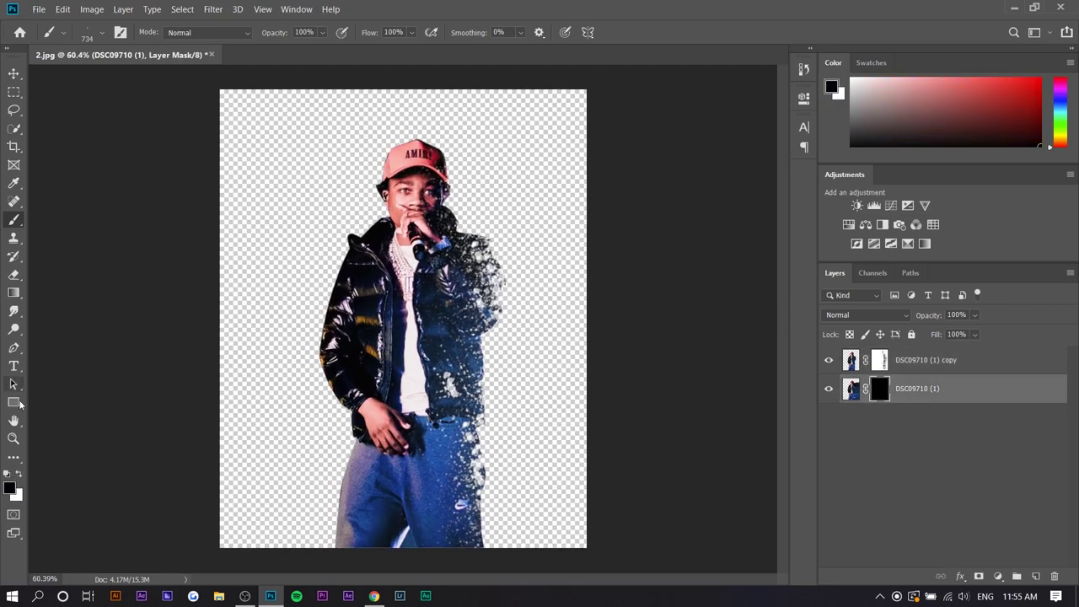
click(20, 475)
click(520, 282)
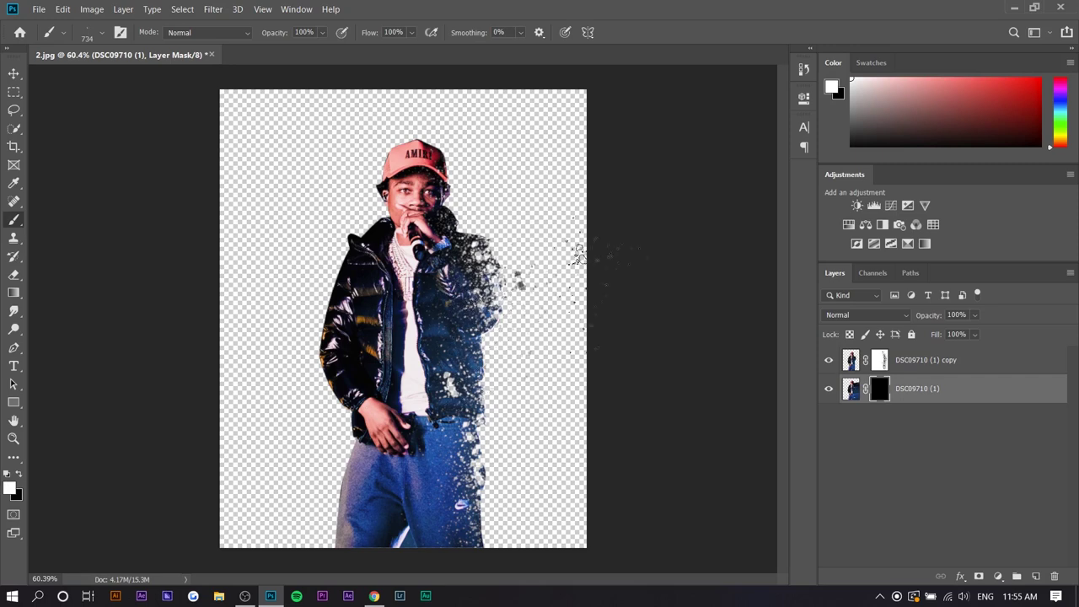
click(563, 262)
drag(501, 236, 530, 238)
click(504, 224)
Step: Enlarge the brush to 1423 px and paint scattered white particles on the smeared layer's mask across the area right of the figure
drag(485, 371, 627, 371)
click(625, 371)
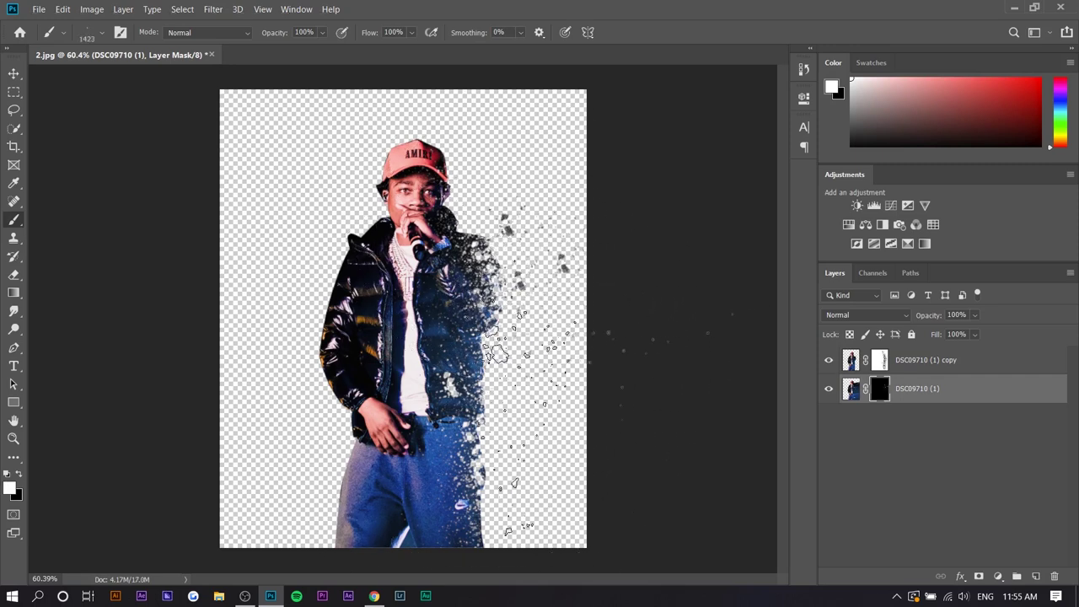
click(650, 399)
alt+scroll(403, 319, down, 1)
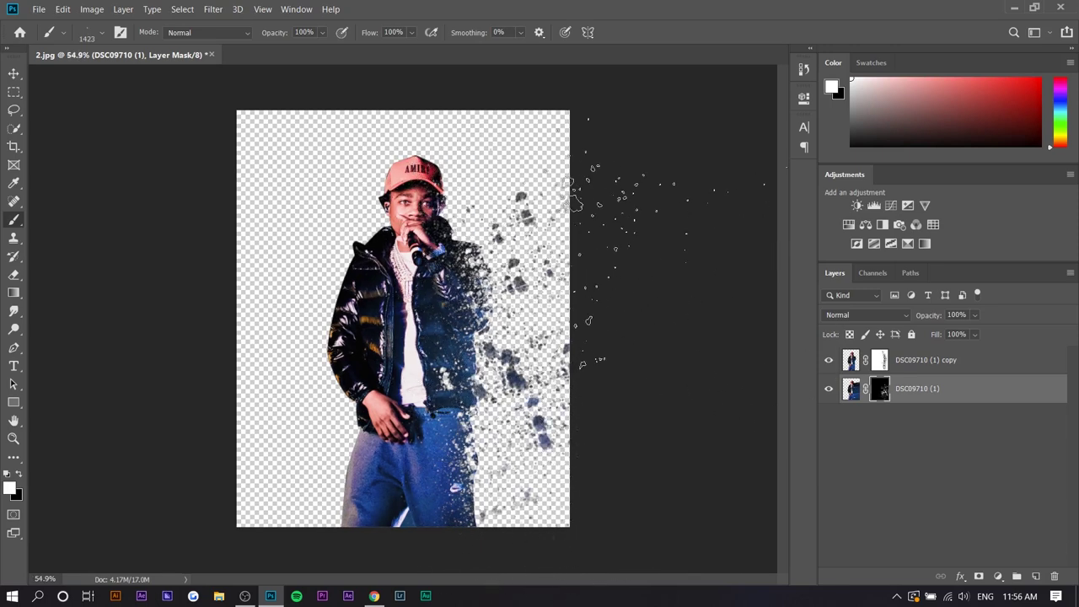
click(579, 254)
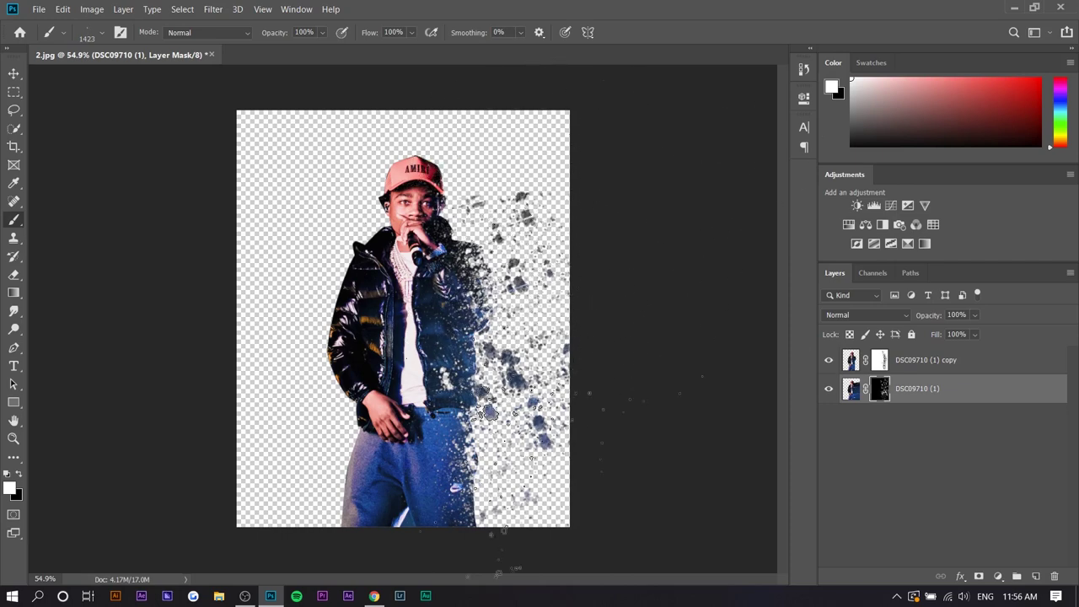
scroll(502, 417, down, 3)
scroll(504, 407, up, 2)
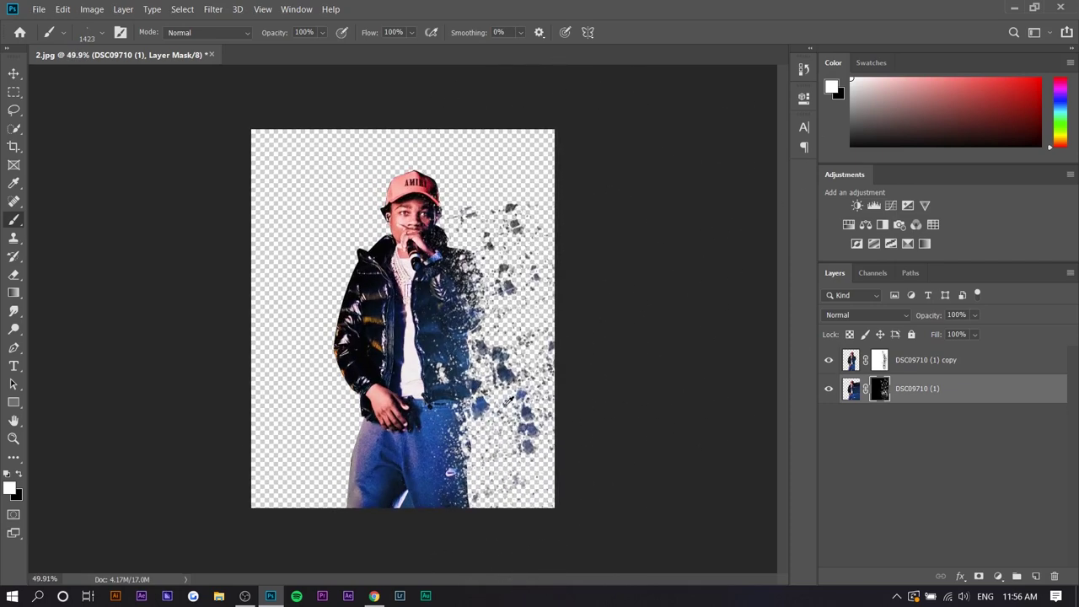
Step: Reduce the brush to 1243 px and add denser particles on the smeared layer's mask from the lower right up to shoulder height
alt+right_click(526, 309)
alt+right_click(475, 303)
click(533, 468)
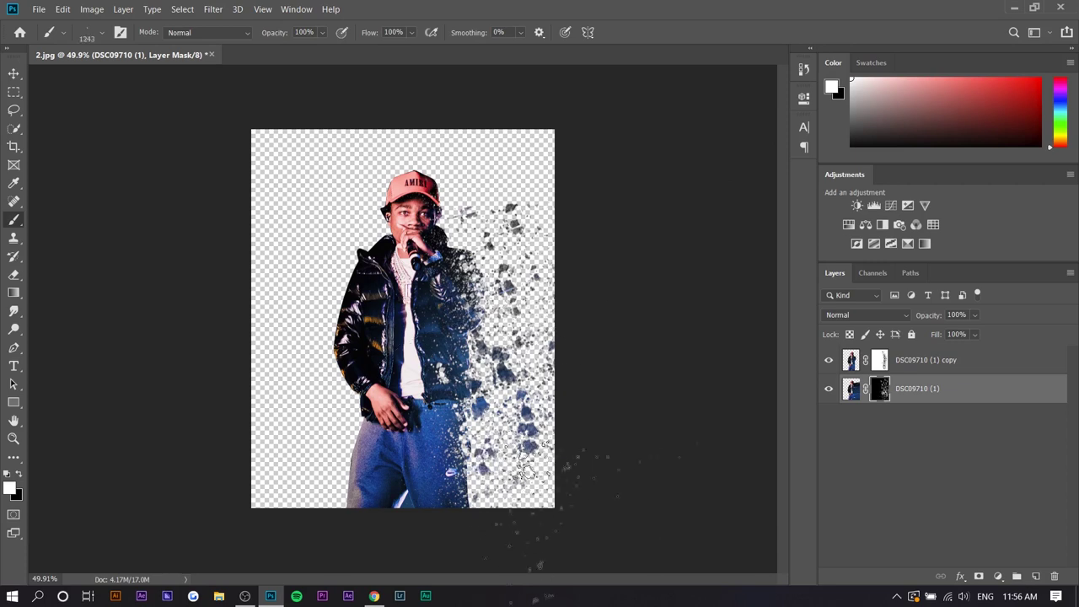
click(516, 485)
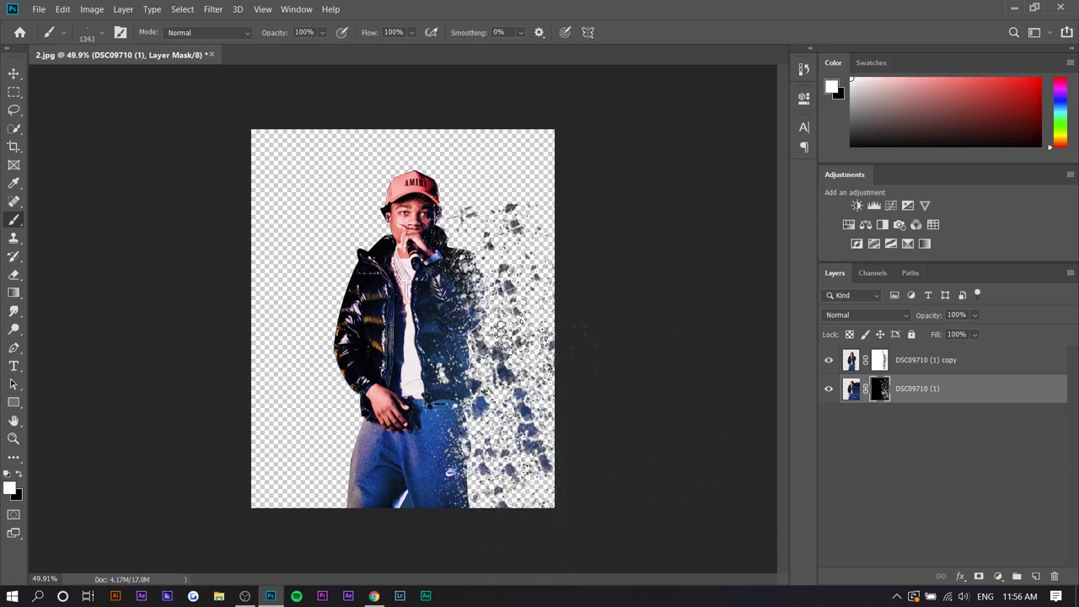
click(531, 312)
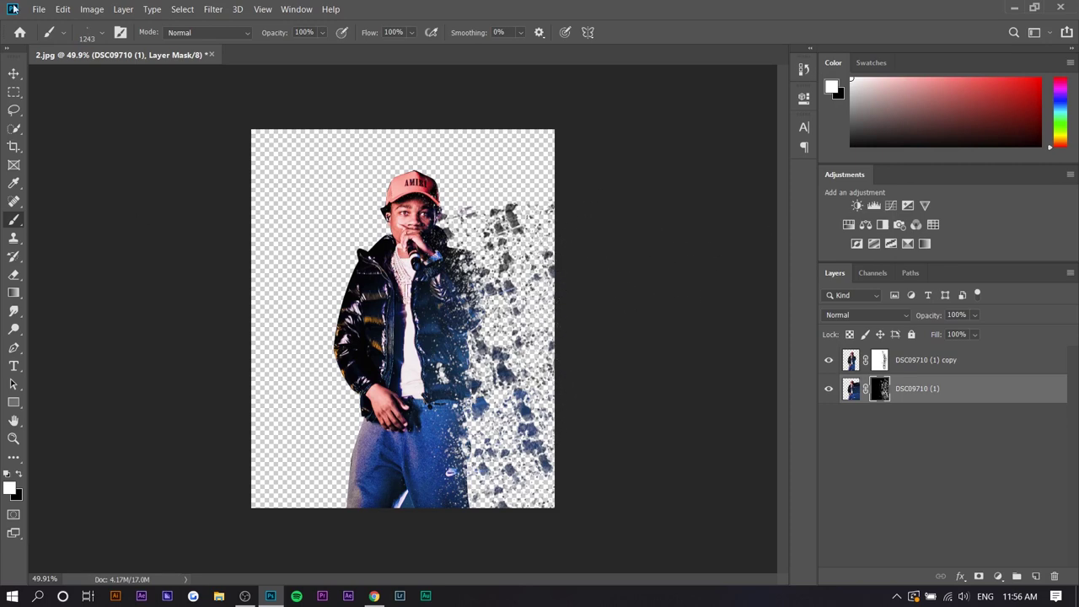
Step: Switch to the 011_Explosion brush and paint finer particles on the smeared layer's mask, starting at 2013 px and reducing the size to 798 px
click(89, 38)
scroll(102, 231, down, 1)
click(108, 223)
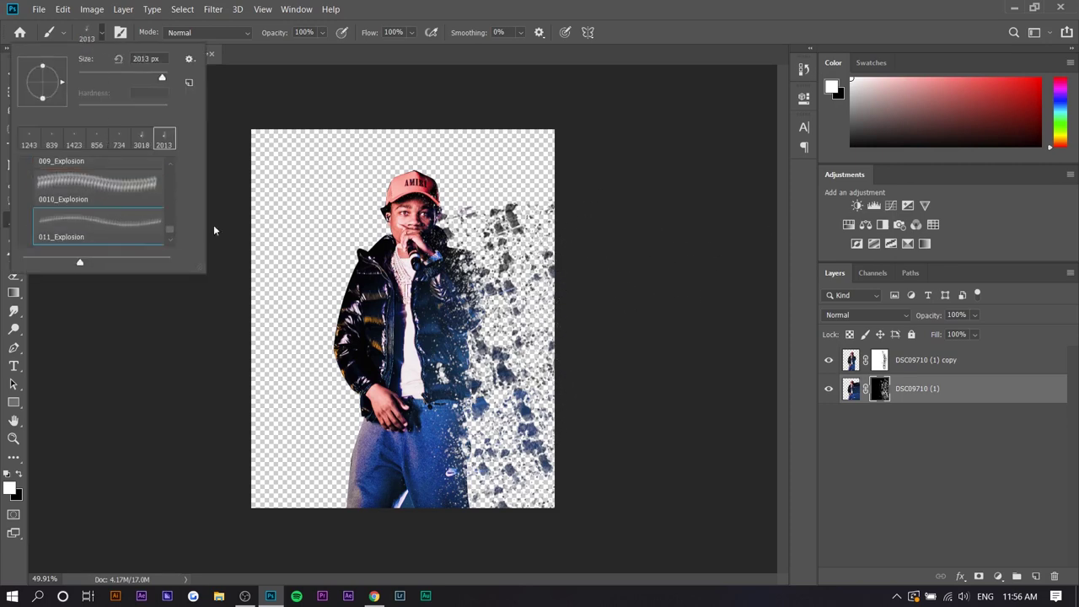
key(Return)
click(531, 379)
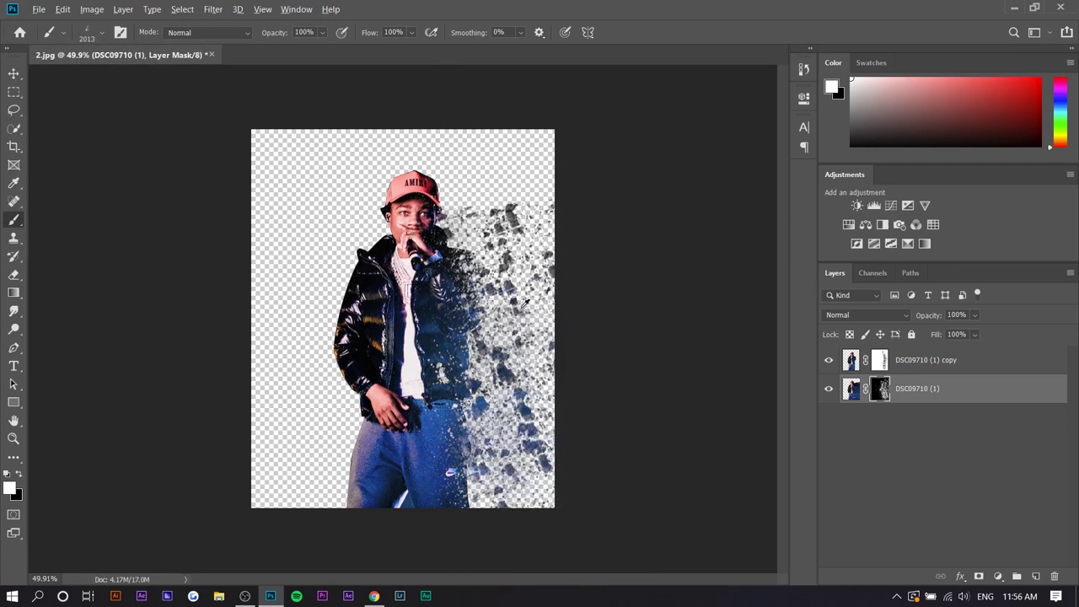
mouse_move(516, 309)
mouse_down()
mouse_move(417, 326)
mouse_move(306, 321)
mouse_up()
click(544, 244)
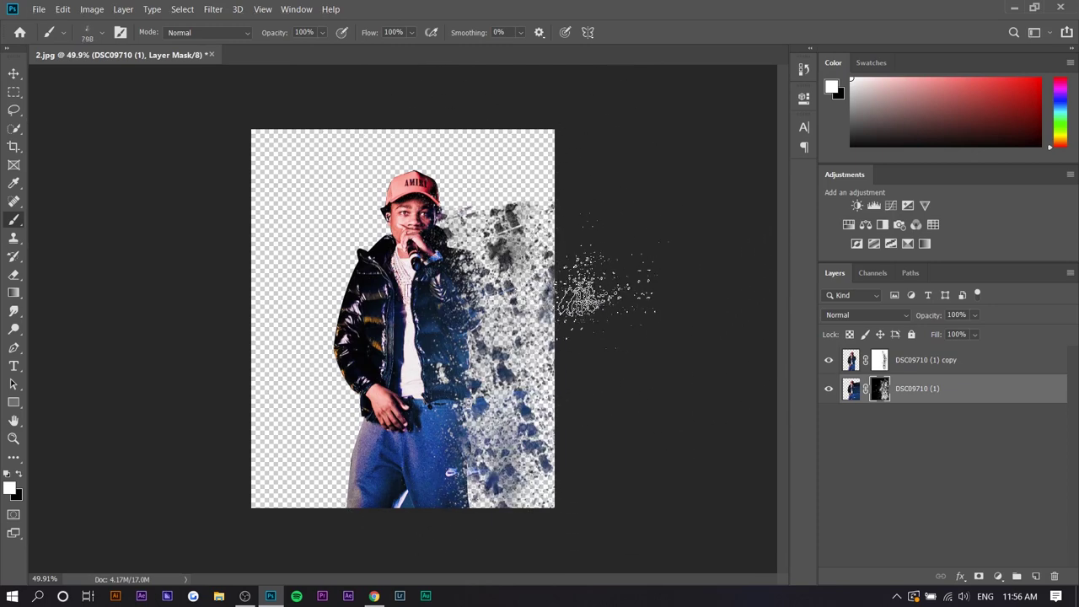
scroll(628, 386, up, 2)
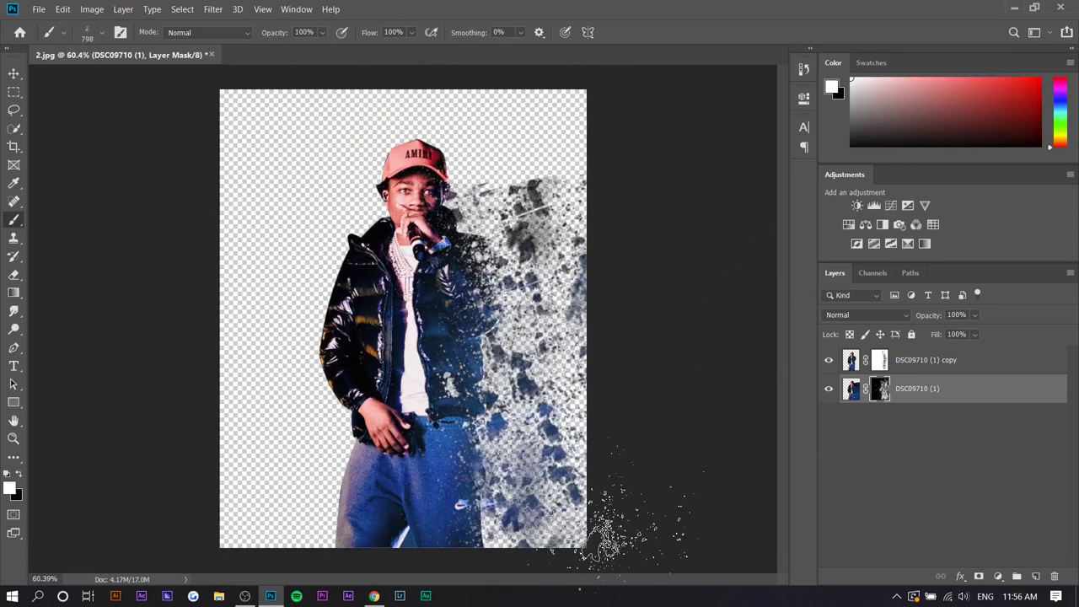
scroll(513, 493, down, 2)
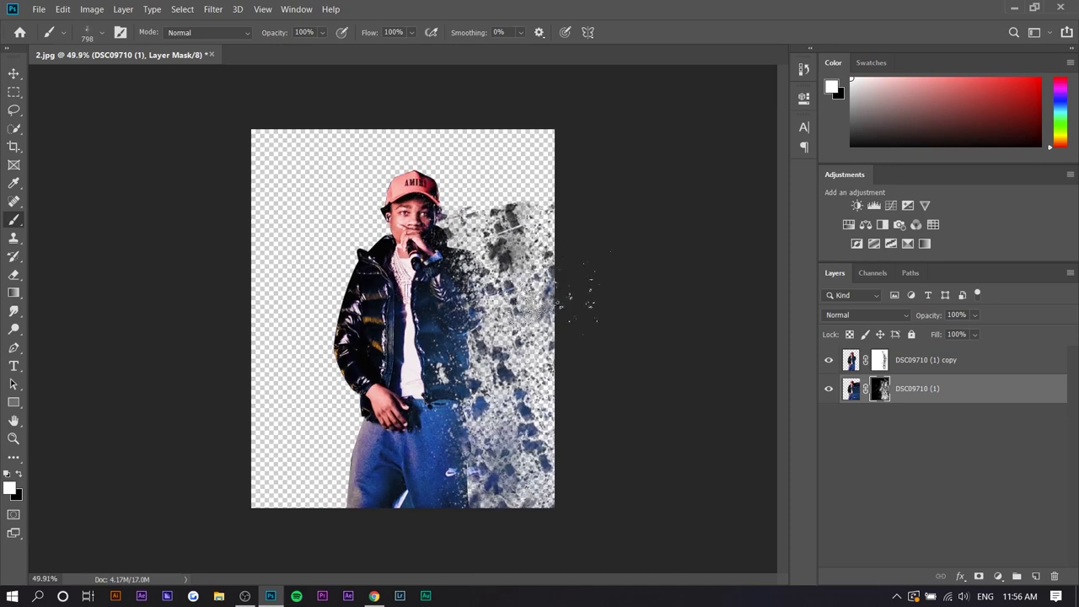
Step: Duplicate both masked layers, DSC09710 (1) and its copy, and merge the duplicates into one layer
key(v)
scroll(402, 318, up, 2)
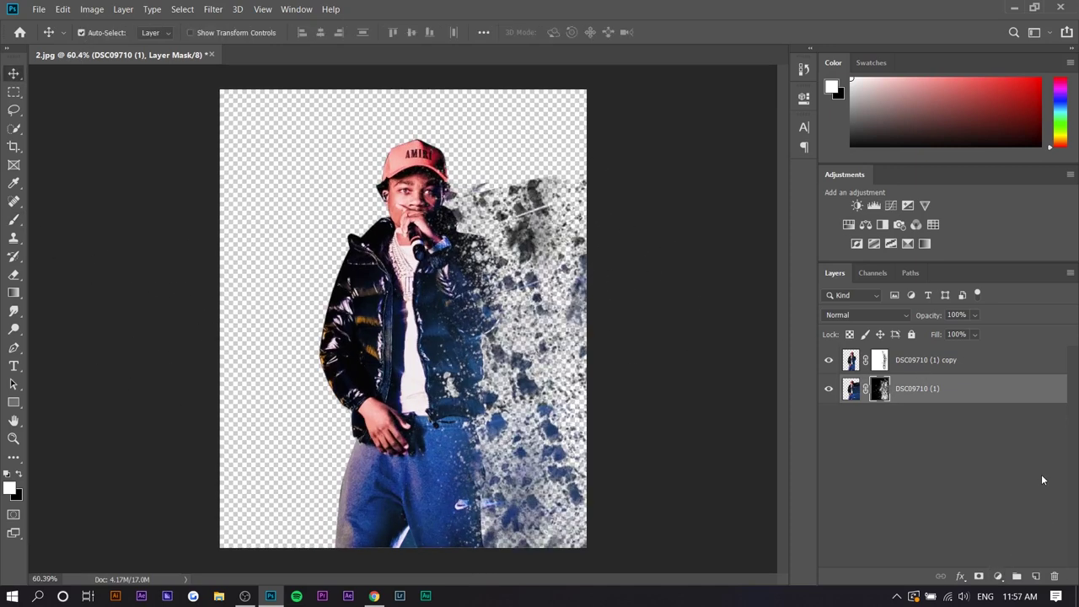
shift+click(1012, 374)
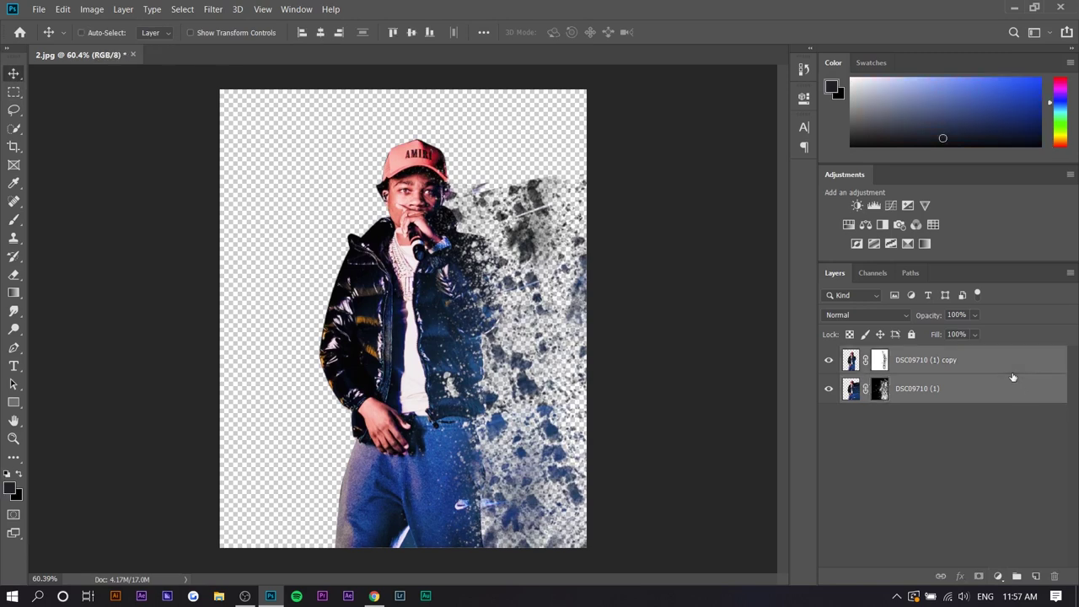
key(ctrl+j)
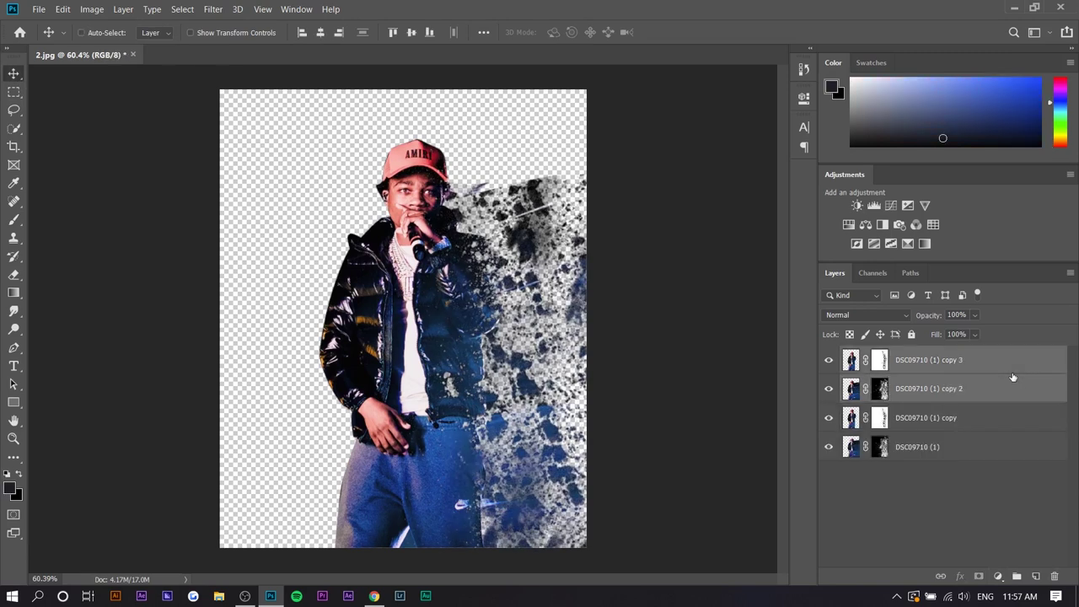
key(ctrl+e)
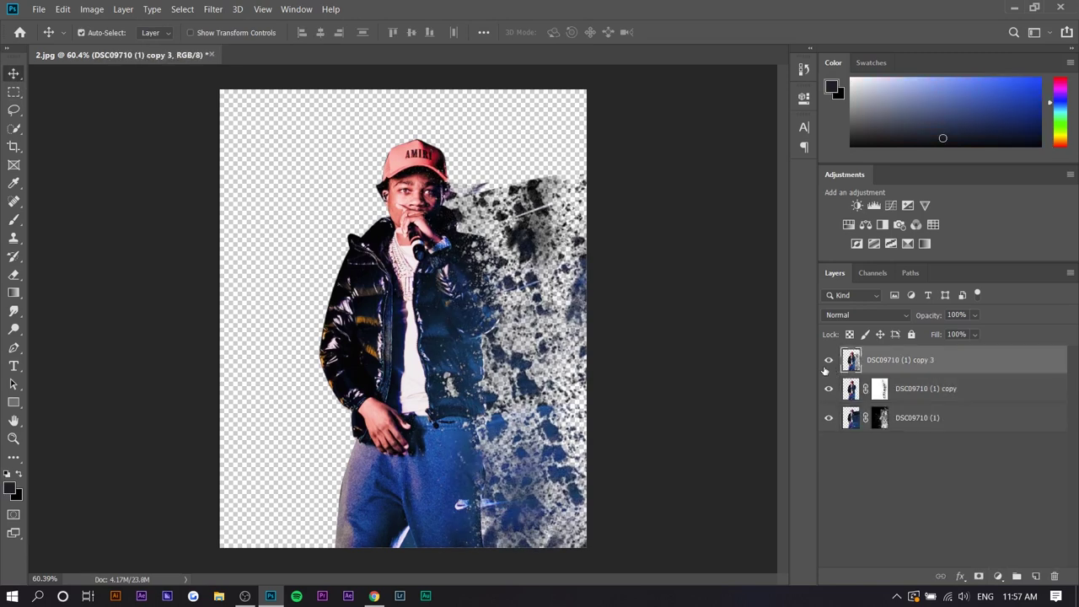
click(829, 359)
click(829, 360)
Step: Group the original DSC09710 (1) and DSC09710 (1) copy layers, hide the group and place it above the merged layer
click(919, 395)
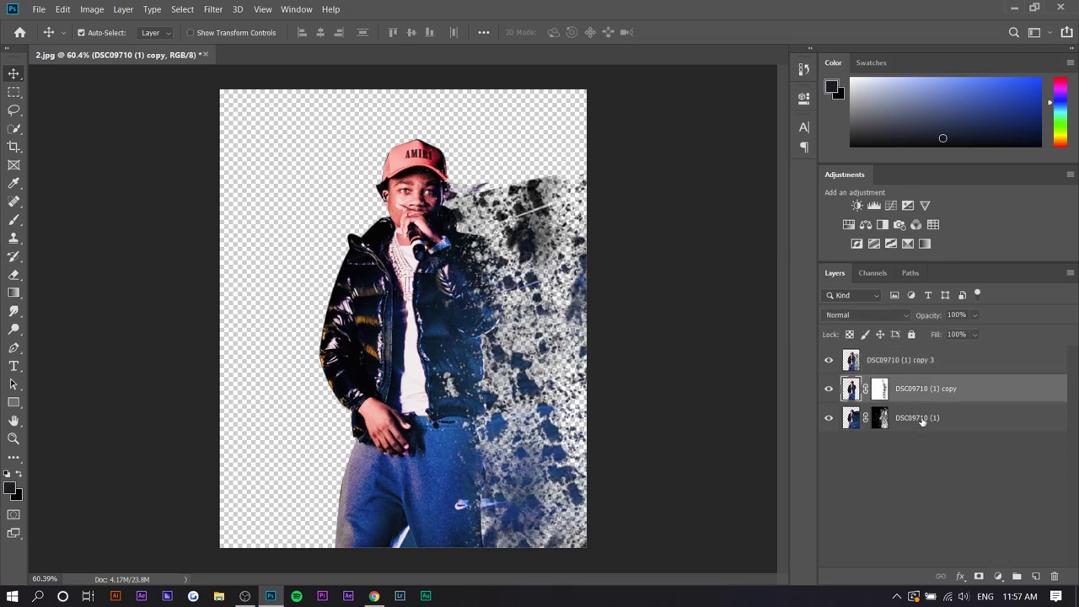
shift+click(922, 419)
key(ctrl+g)
click(830, 383)
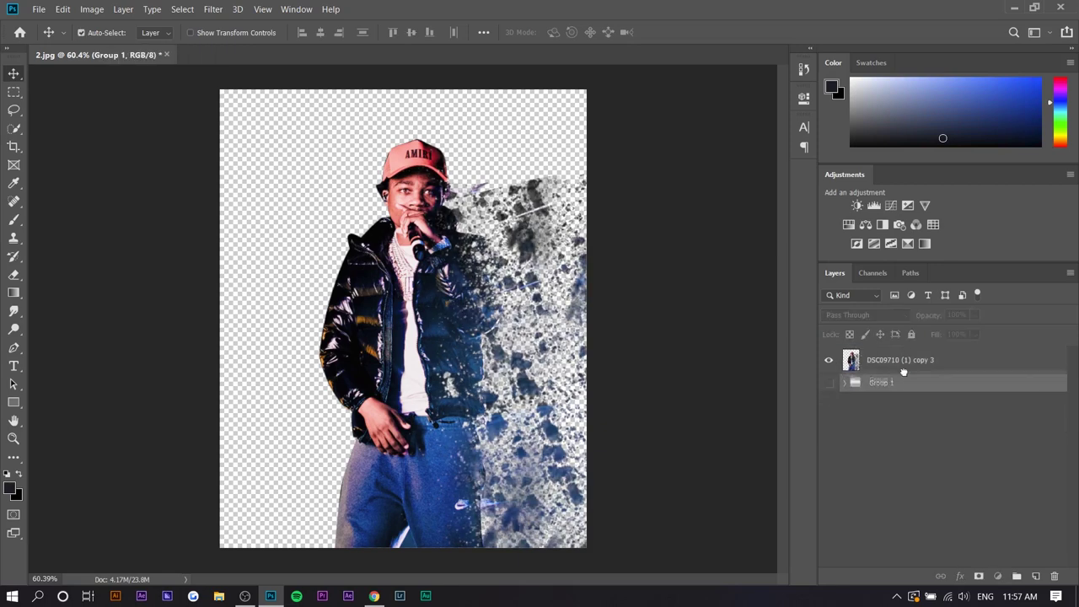
drag(902, 372, 910, 352)
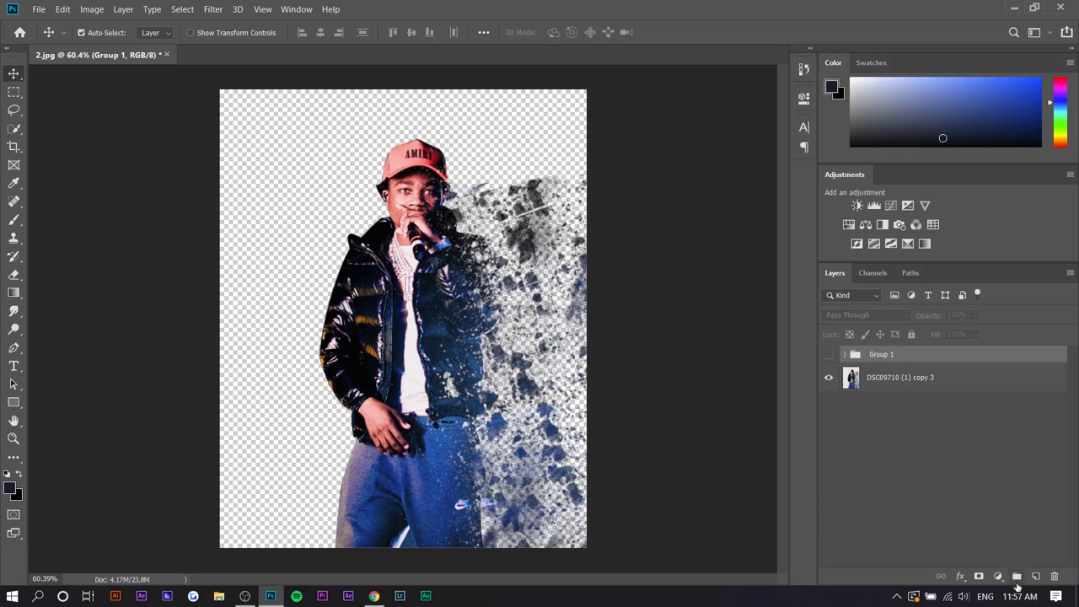
Step: Create a new layer beneath the merged figure and fill it with the dark navy foreground colour
click(1035, 576)
drag(912, 361, 926, 468)
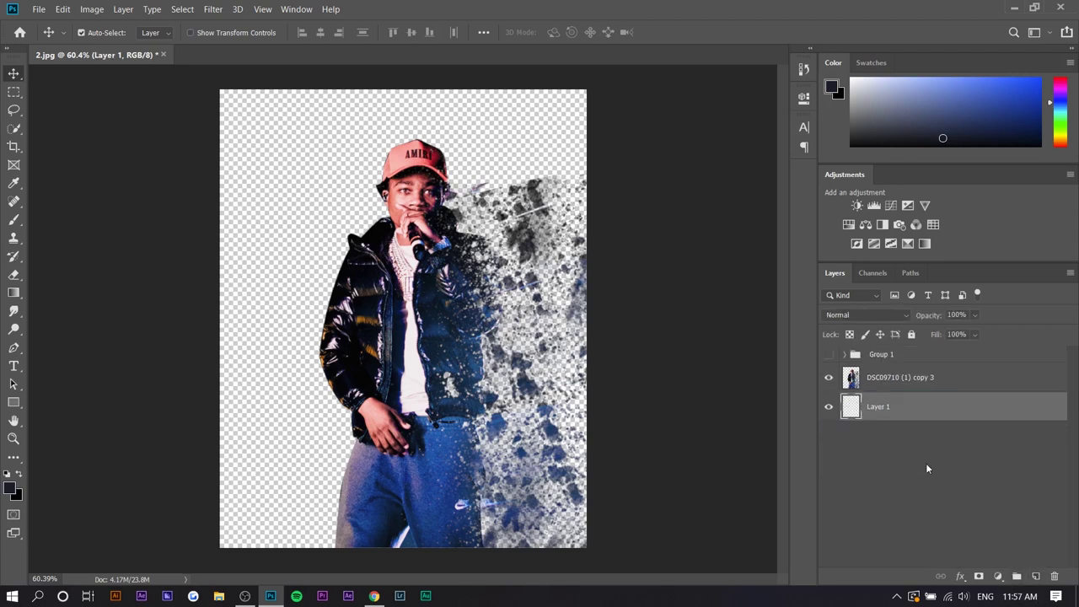
key(alt+BackSpace)
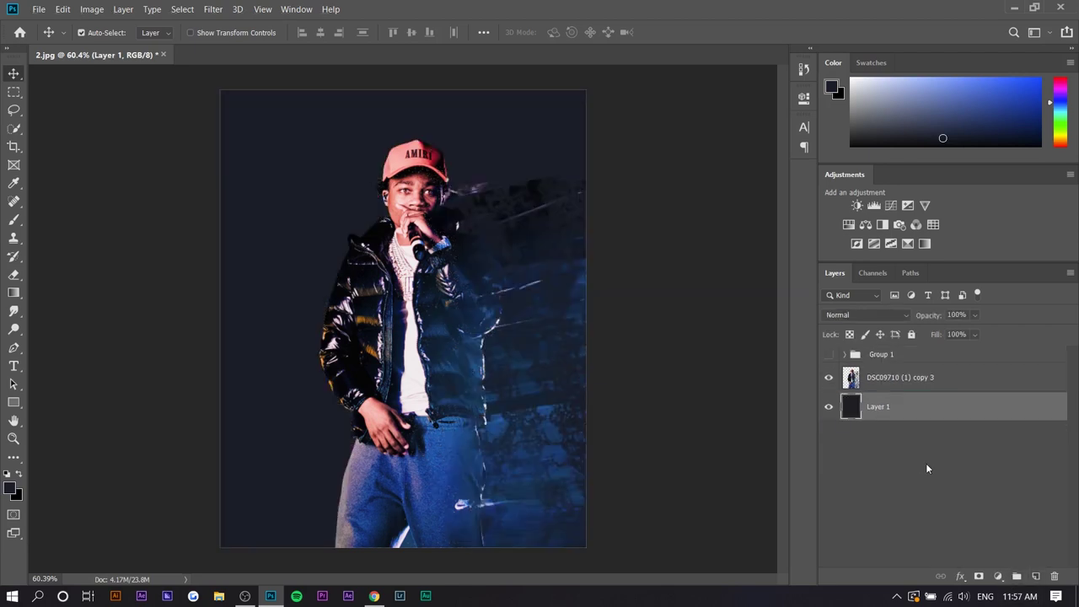
scroll(548, 244, up, 3)
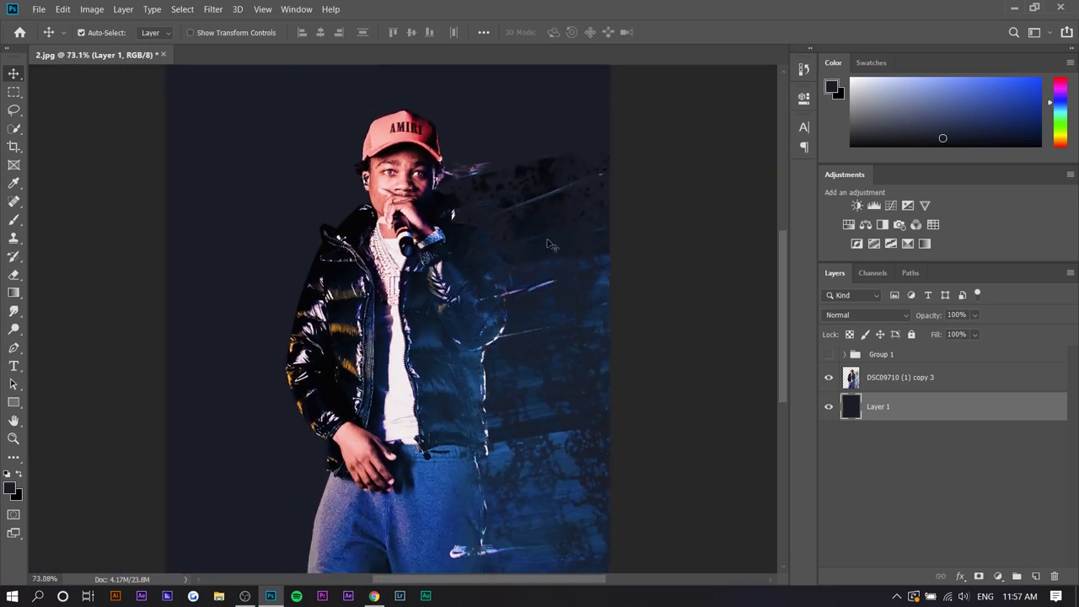
scroll(548, 245, down, 3)
Step: Set the foreground colour to ffffff and fill the background layer, Layer 1, with it
click(11, 488)
text(ffffff)
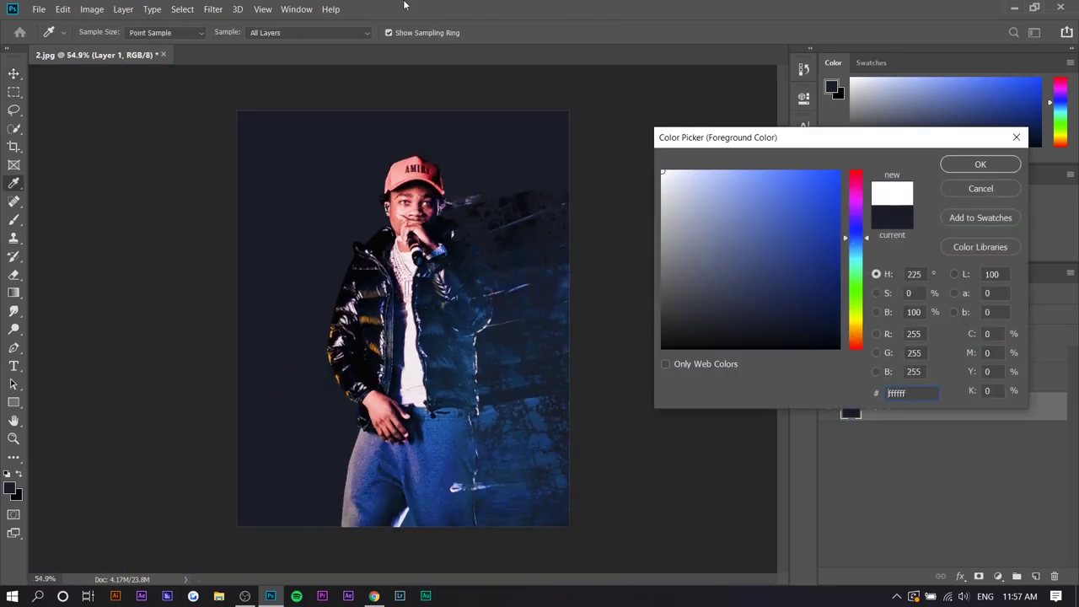
key(Return)
key(alt+BackSpace)
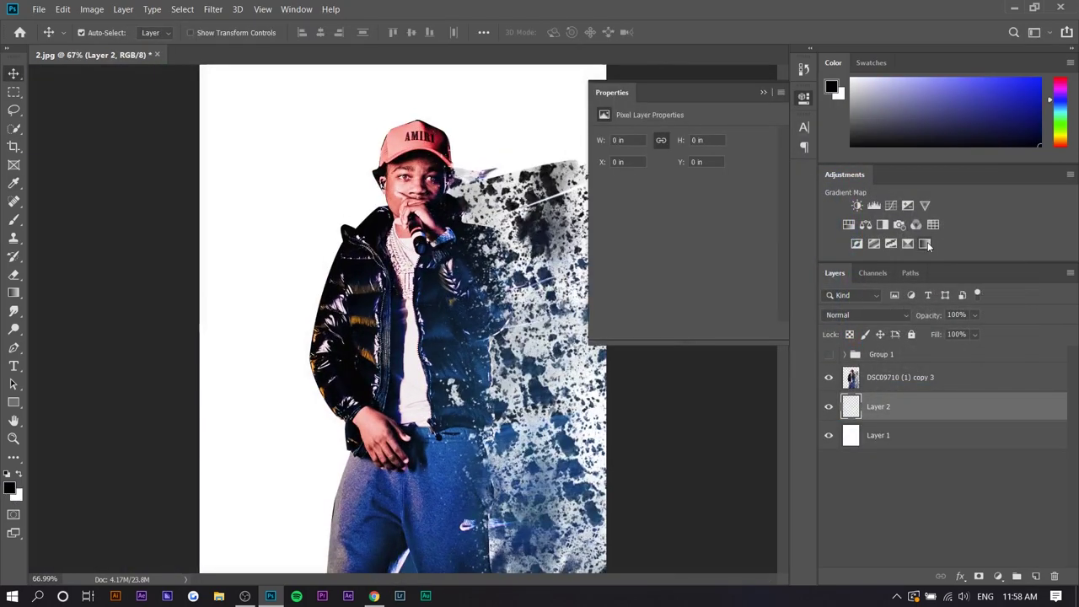
Step: Add a Gradient Map adjustment above Group 1 using the Blue, Red, Yellow preset and change its blend mode
click(927, 354)
click(925, 243)
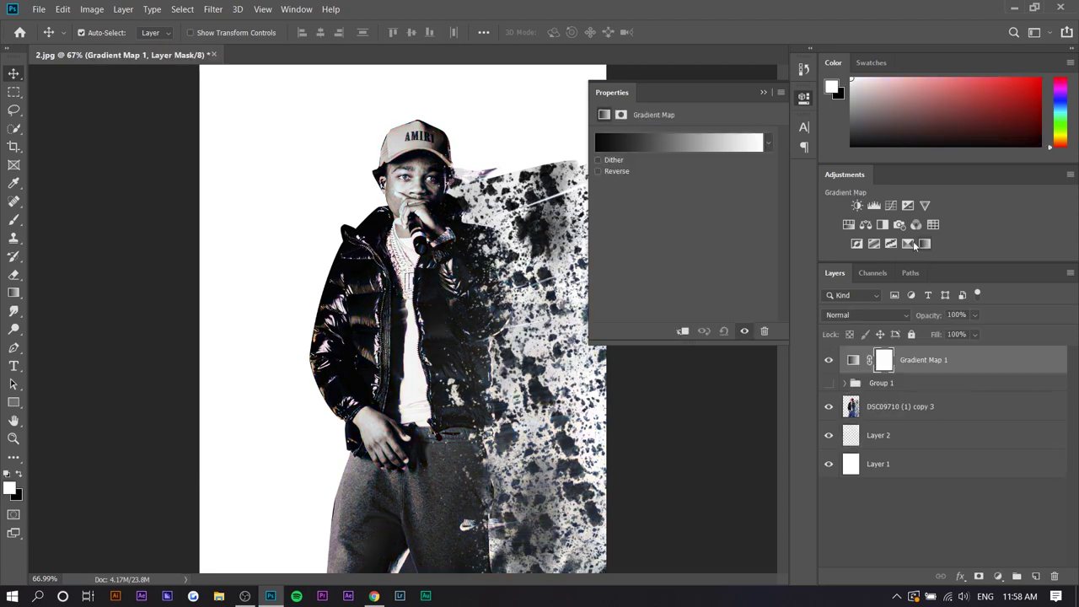
click(704, 151)
click(803, 179)
click(849, 179)
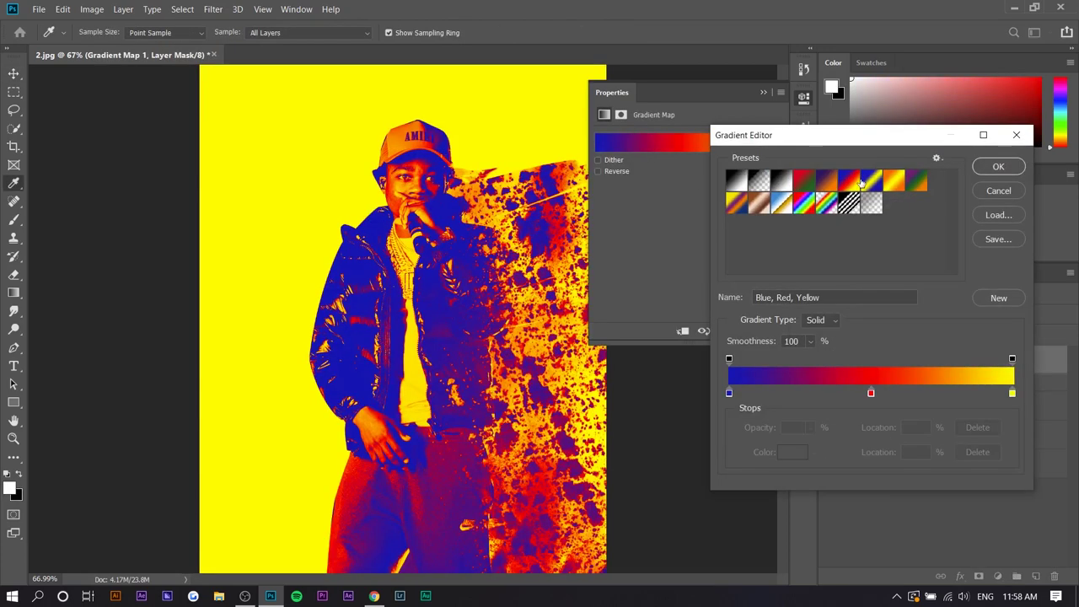
click(996, 168)
click(870, 315)
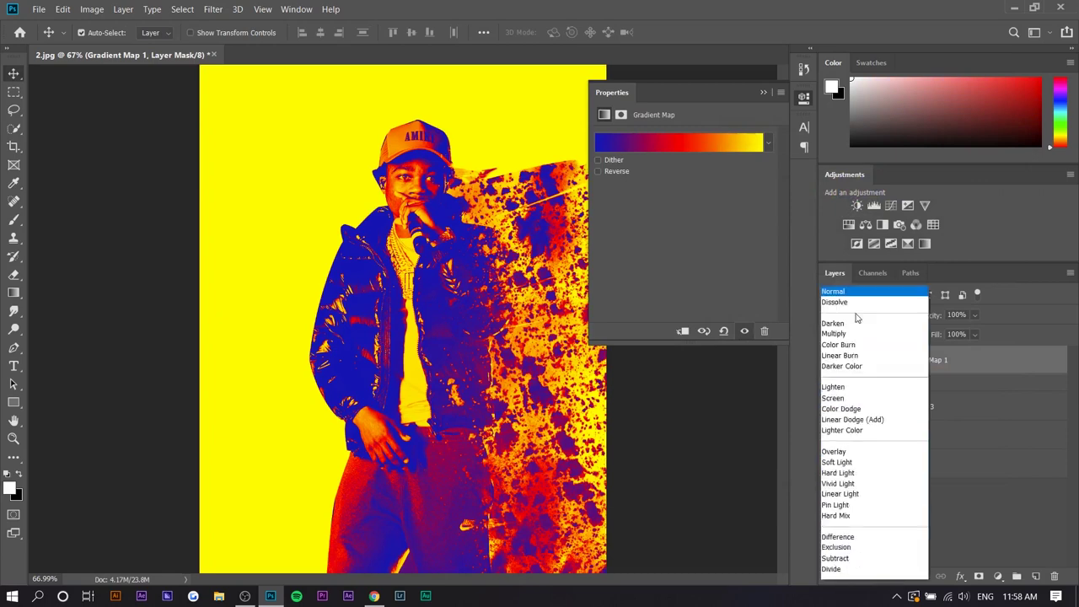
click(870, 412)
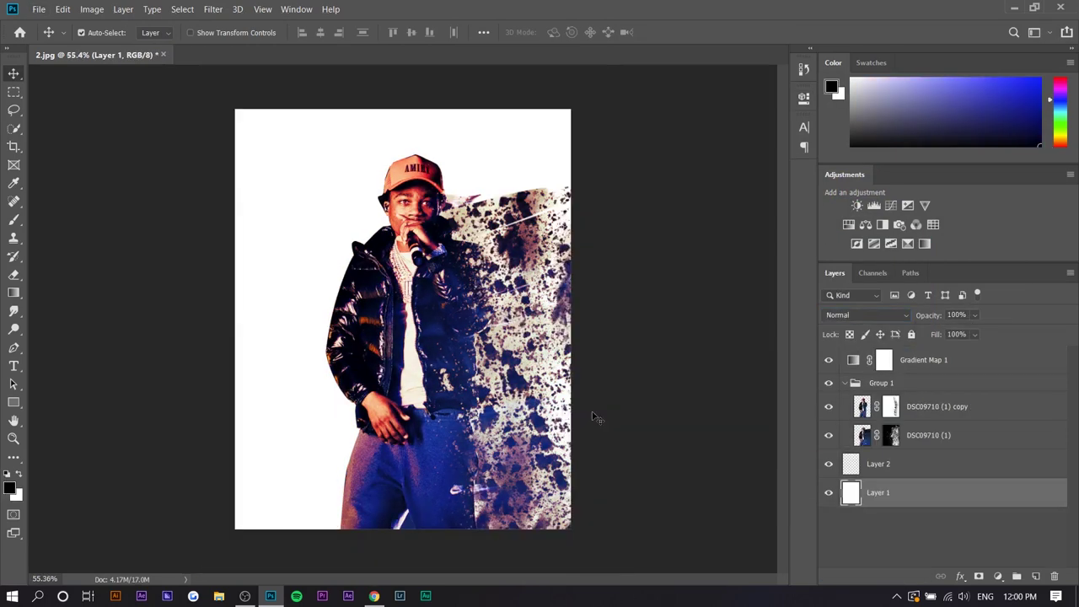
Step: Fill the background layer, Layer 1, with the black foreground colour
key(alt+BackSpace)
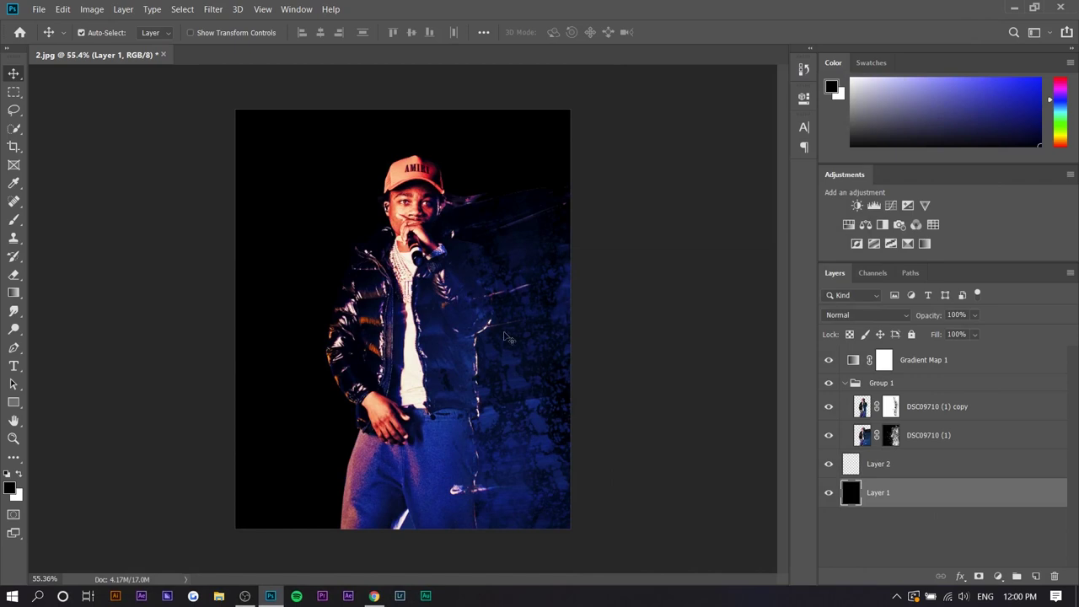
key(ctrl+plus)
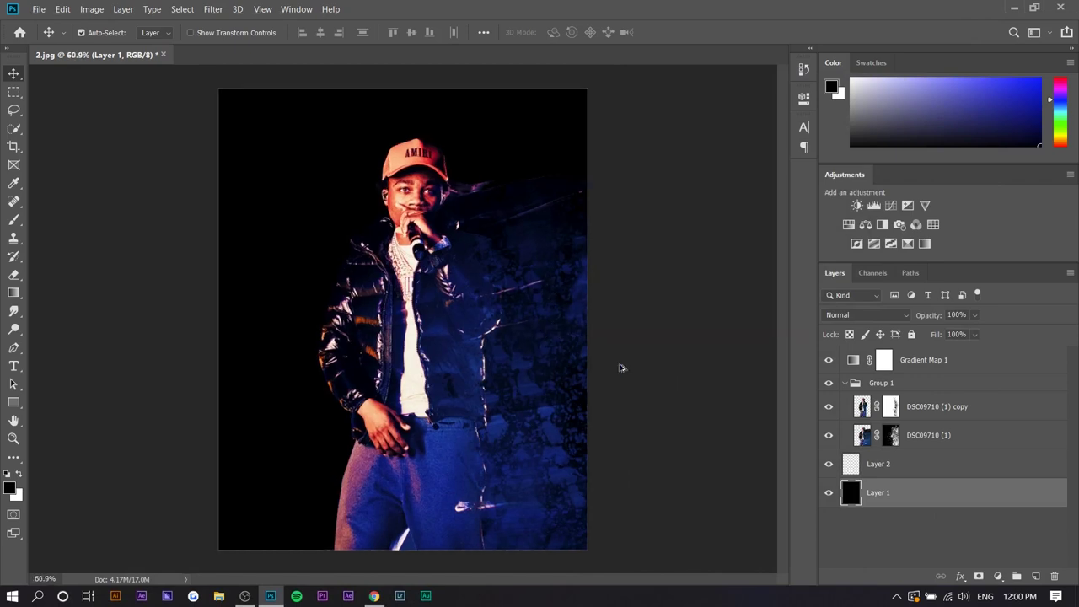
Step: Add an Invert adjustment above the smeared layer DSC09710 (1) and clip it to that layer only
click(930, 435)
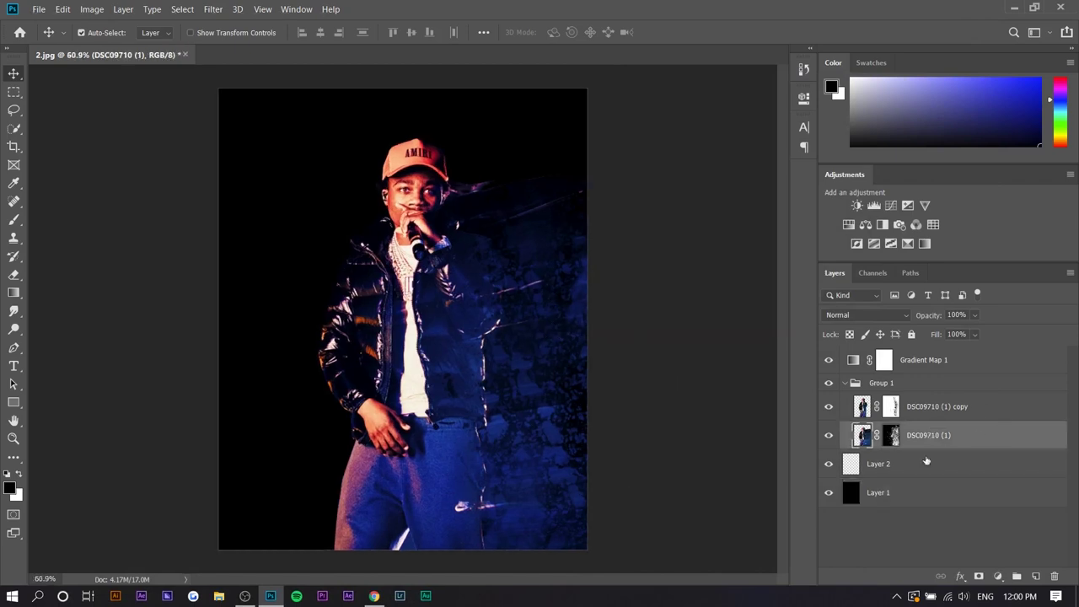
click(829, 436)
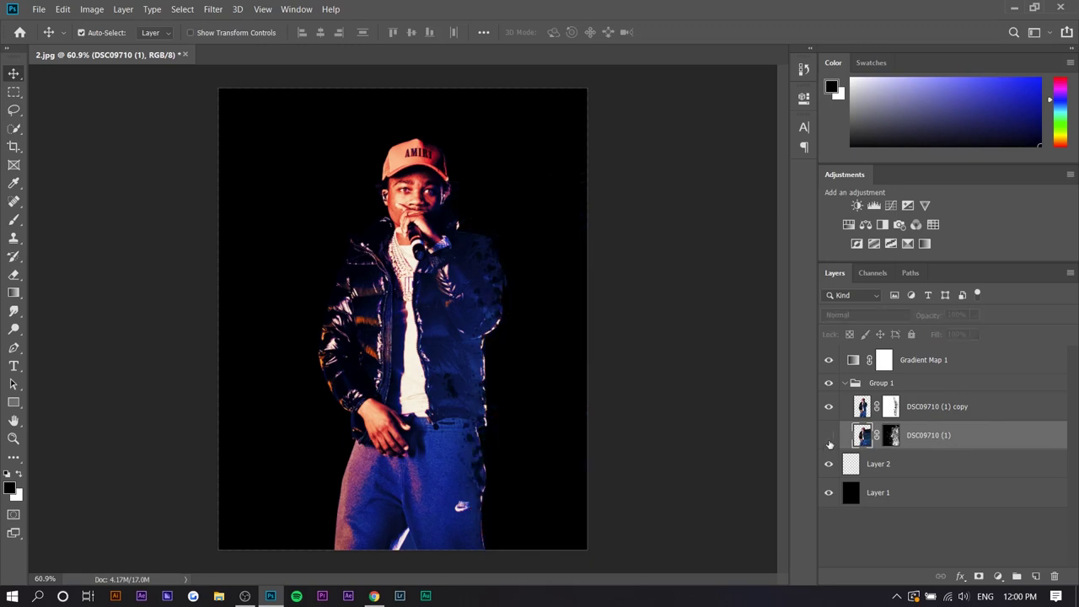
click(828, 436)
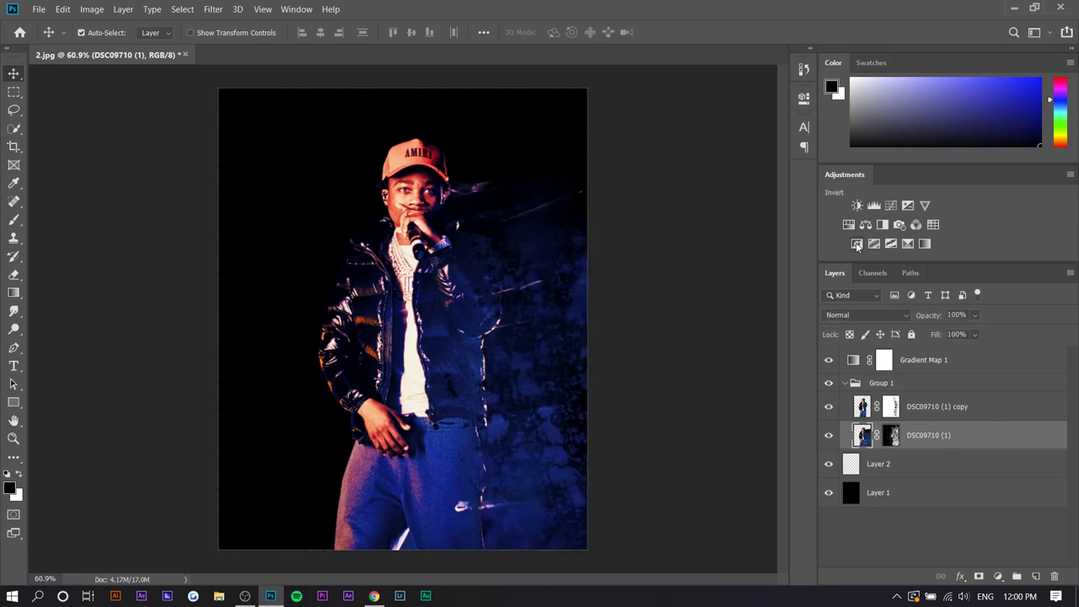
click(857, 245)
click(684, 331)
click(683, 331)
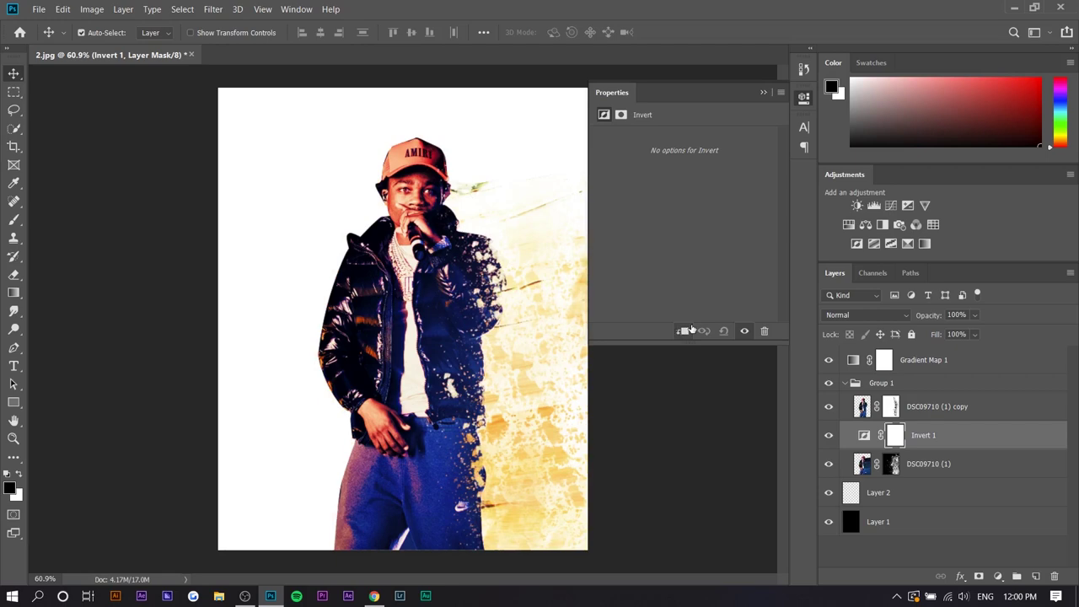
click(683, 331)
click(761, 92)
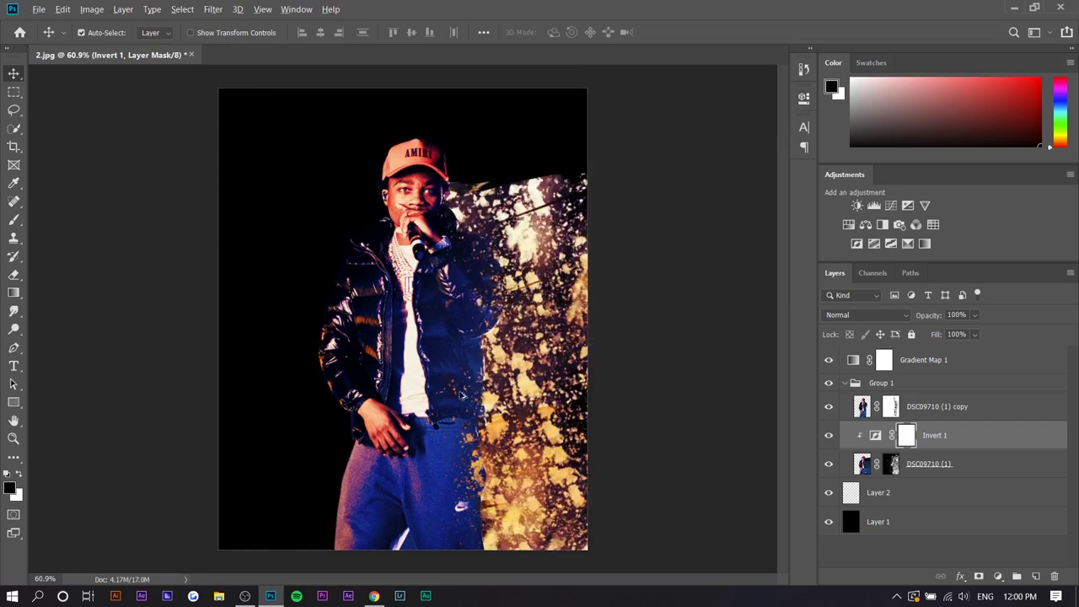
scroll(430, 253, up, 1)
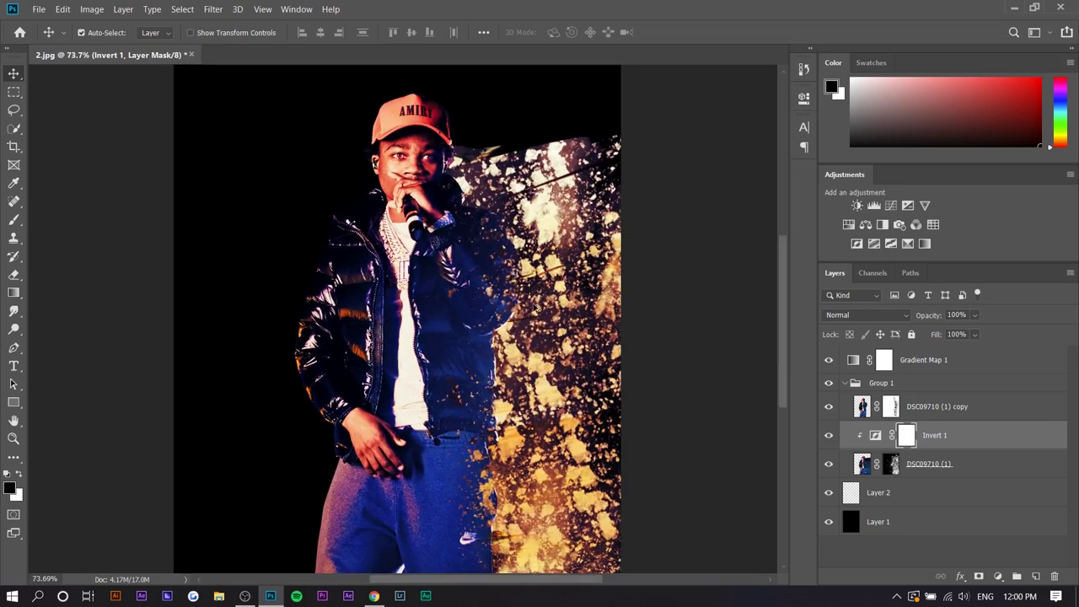
scroll(534, 306, down, 2)
scroll(534, 305, up, 2)
scroll(534, 305, down, 2)
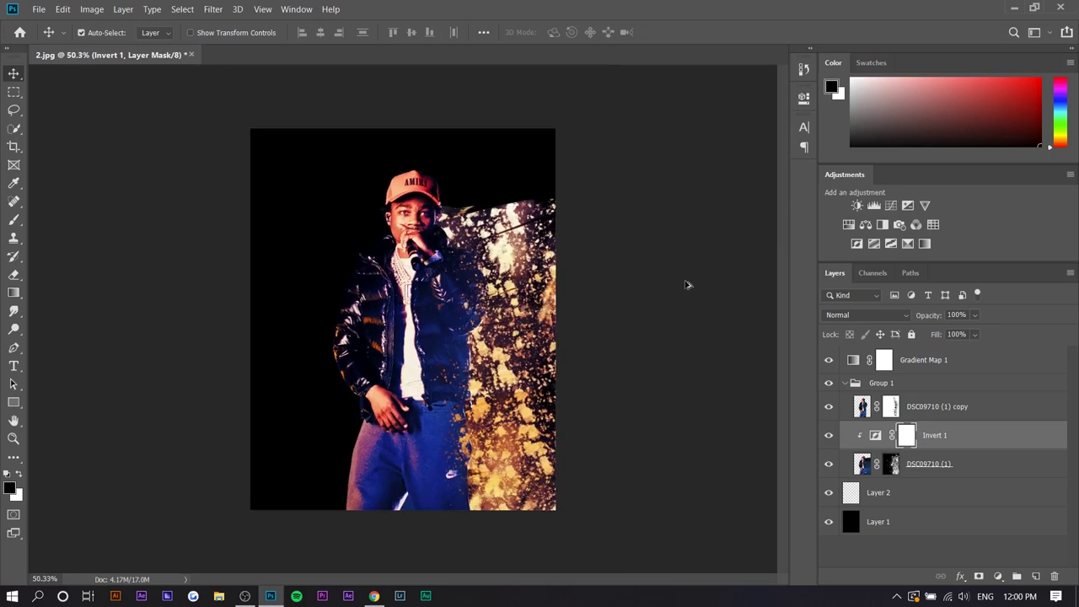
scroll(505, 302, up, 1)
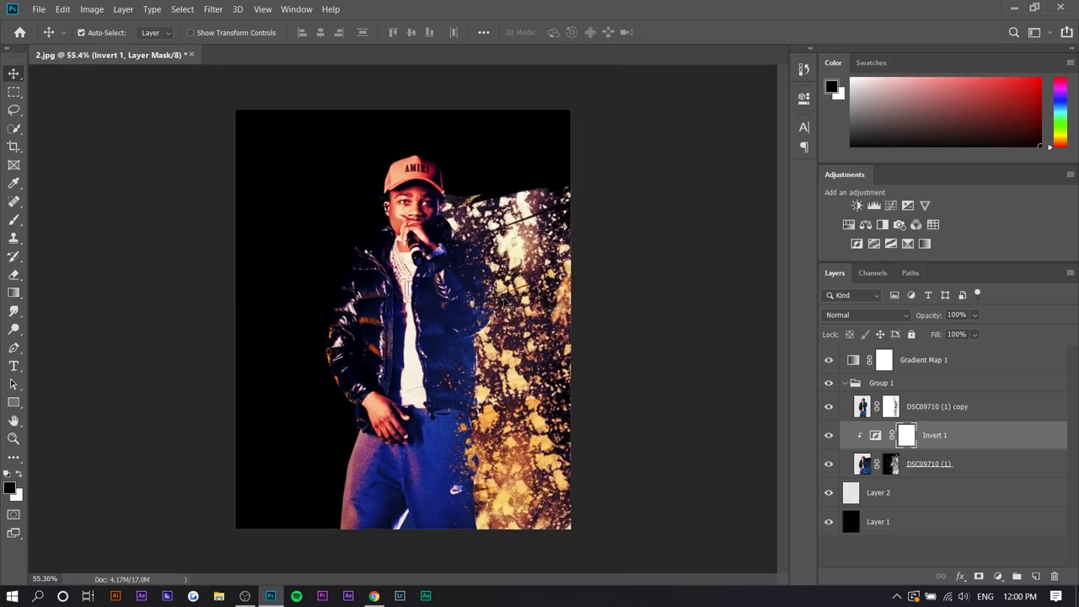